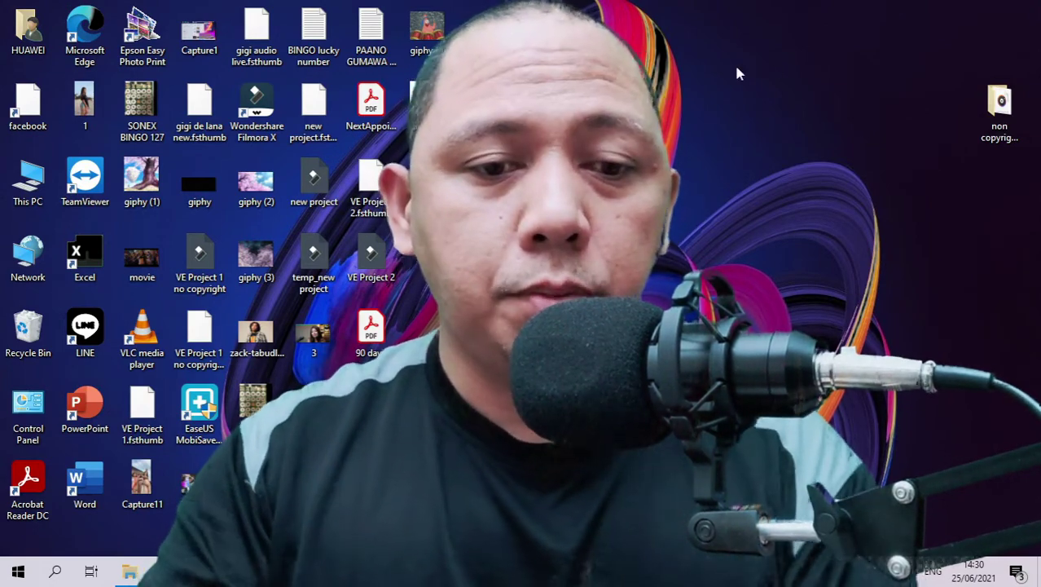
right_click(712, 122)
click(766, 171)
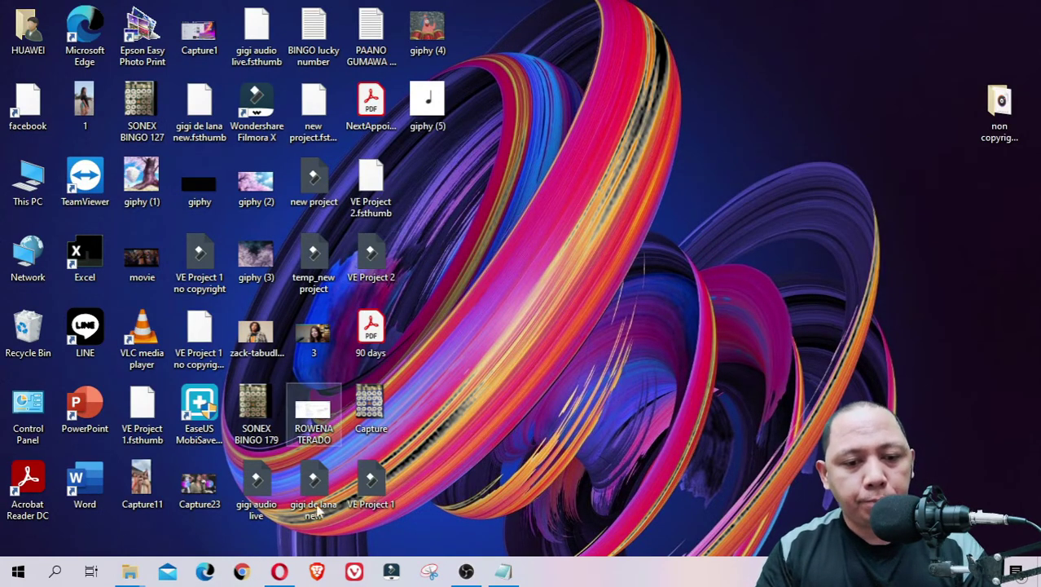
Switch to Chrome, search Google for nightbot and open the official Nightbot website from the results
click(241, 575)
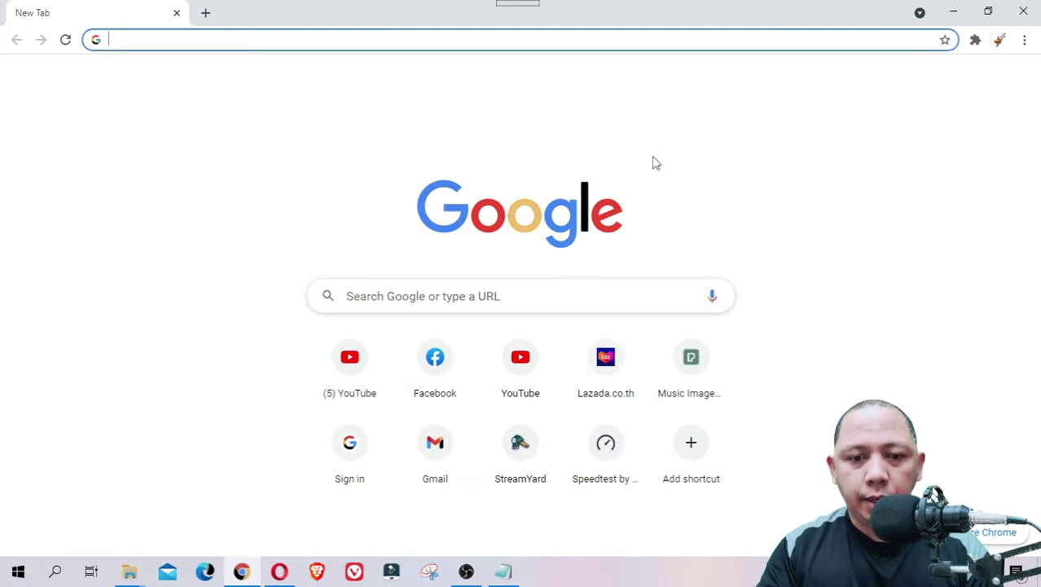
click(395, 299)
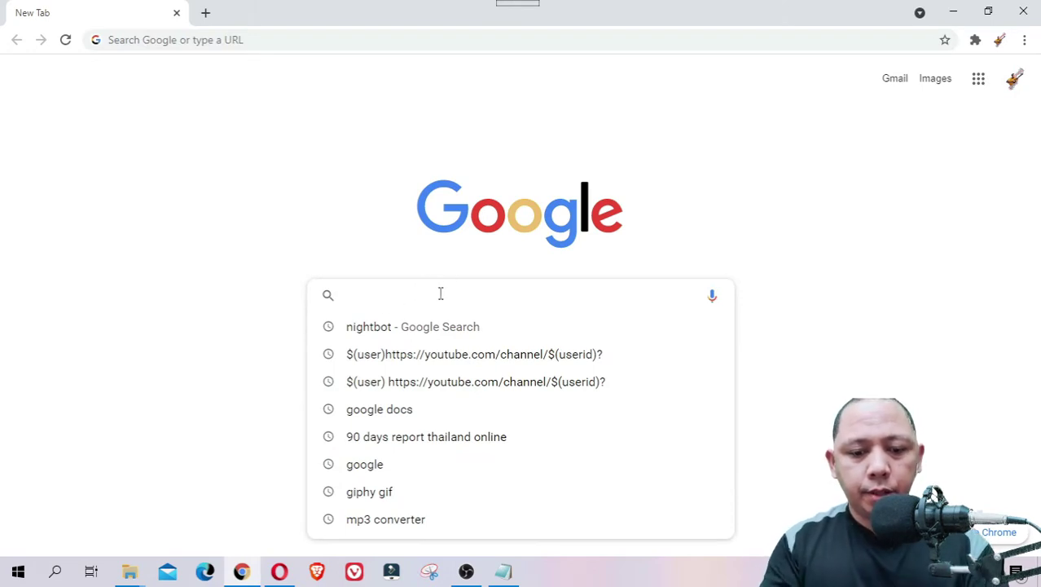
text(nightbot)
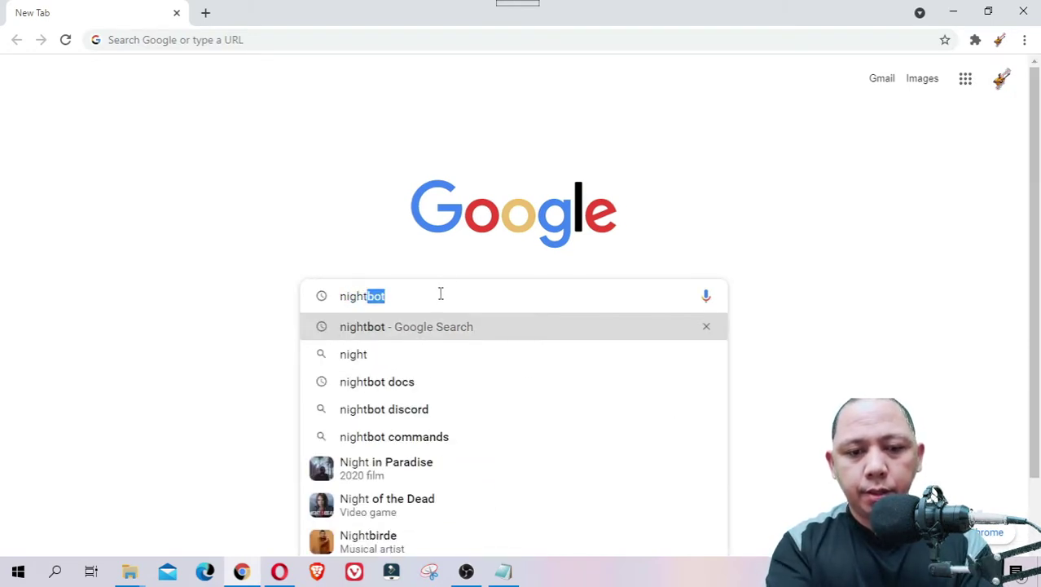
key(Return)
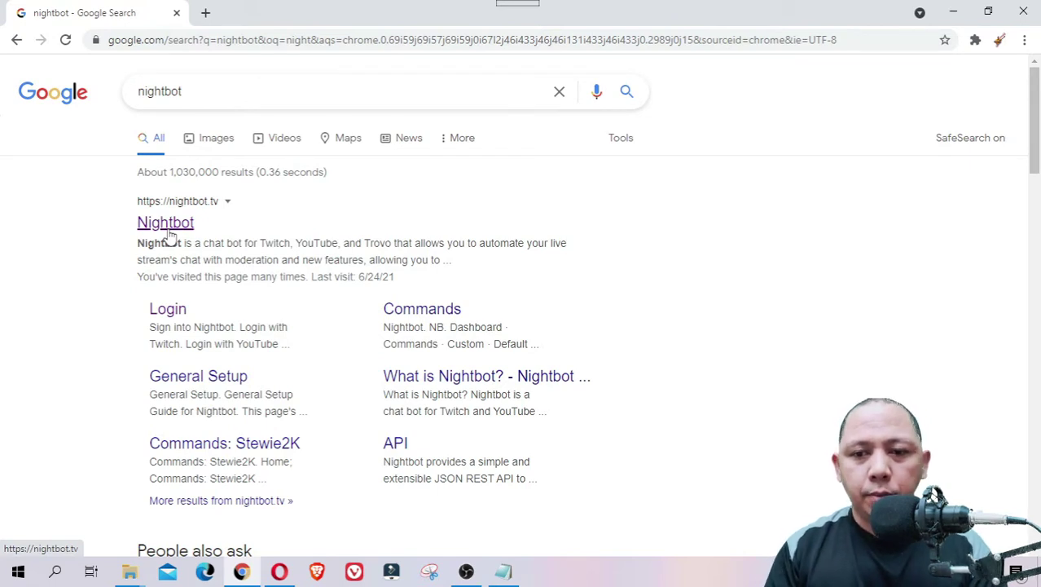
click(168, 228)
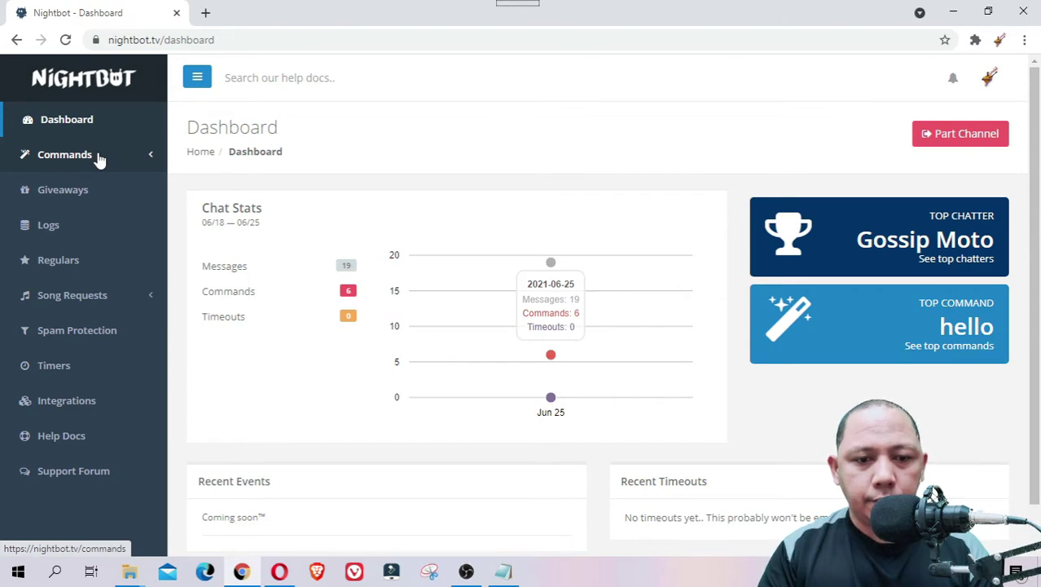
Go to Nightbot's custom commands page and review the existing channel commands
click(65, 154)
scroll(470, 357, down, 2)
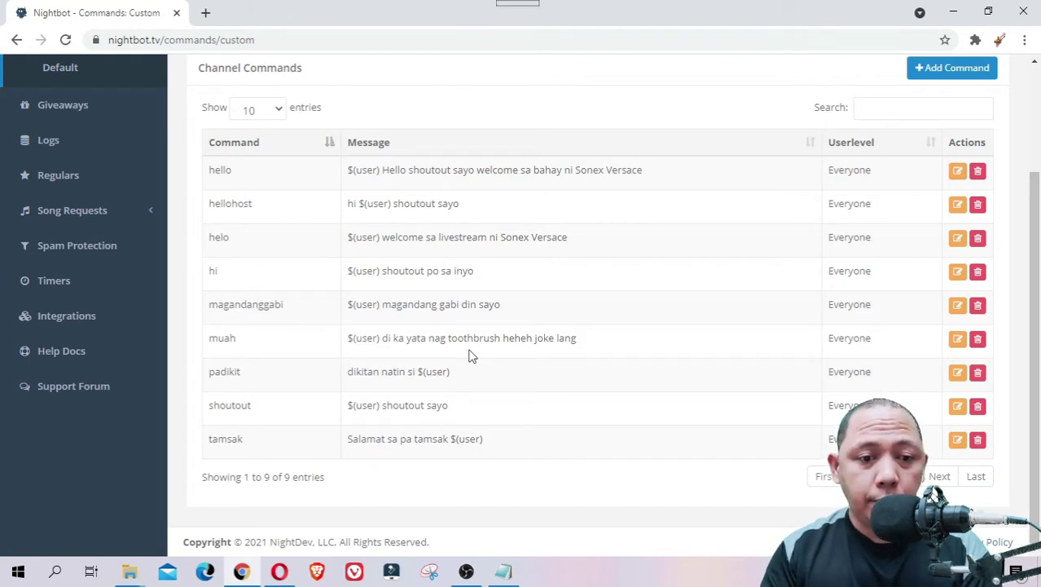
scroll(470, 356, up, 2)
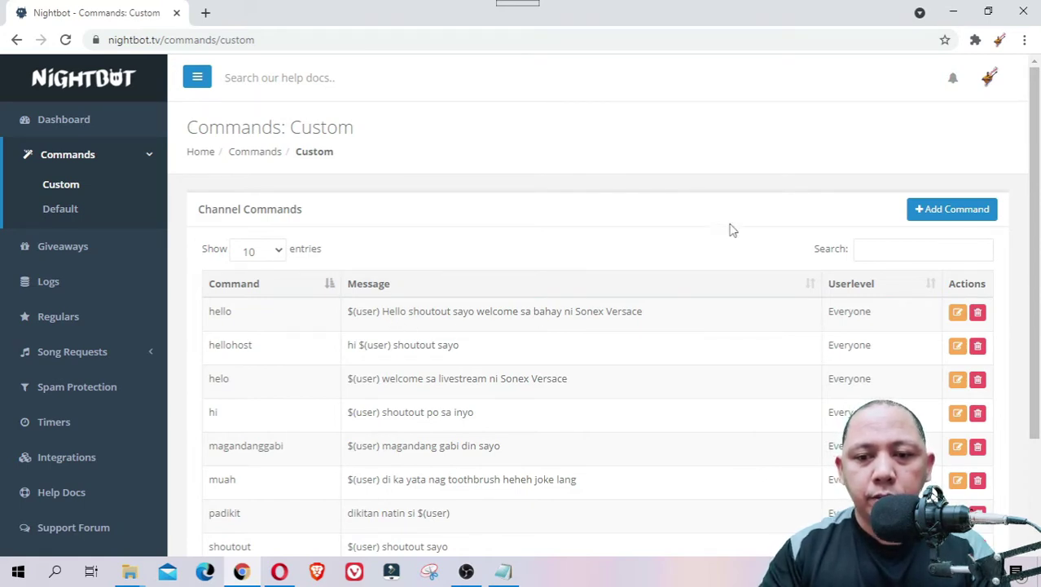
Start a new custom command and name it Pababa
click(939, 214)
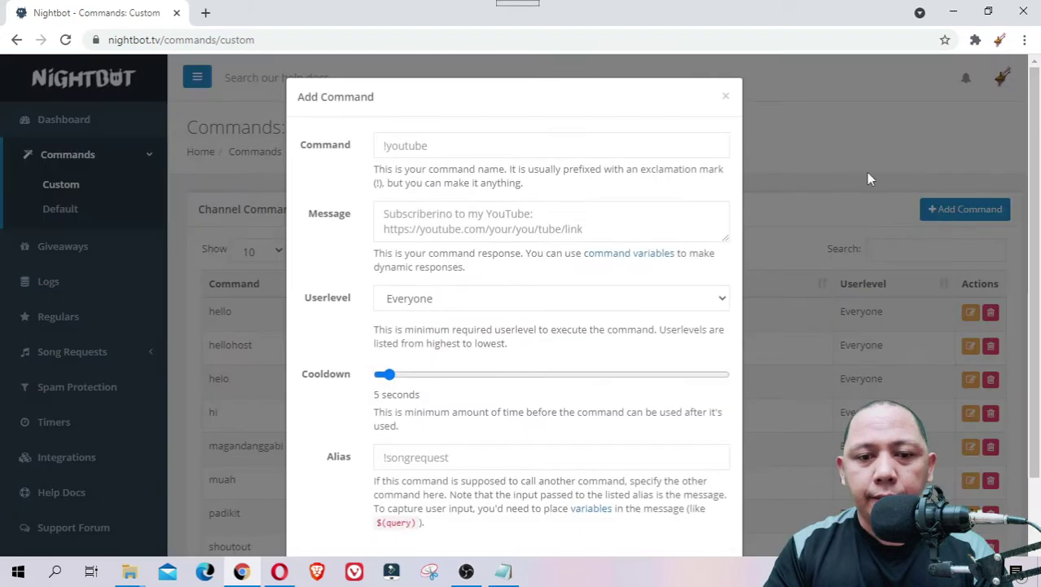
click(414, 145)
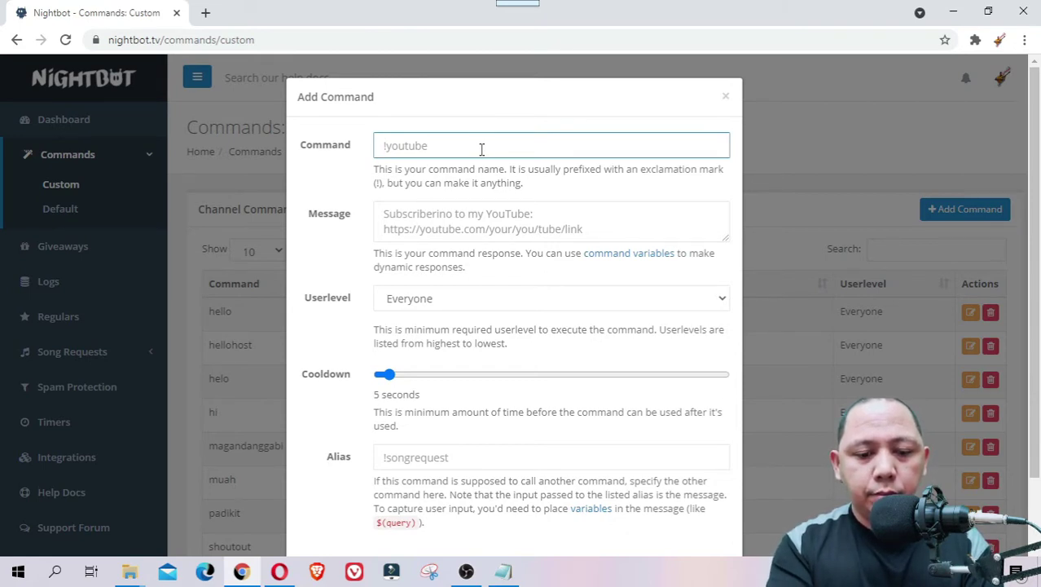
text(Pab)
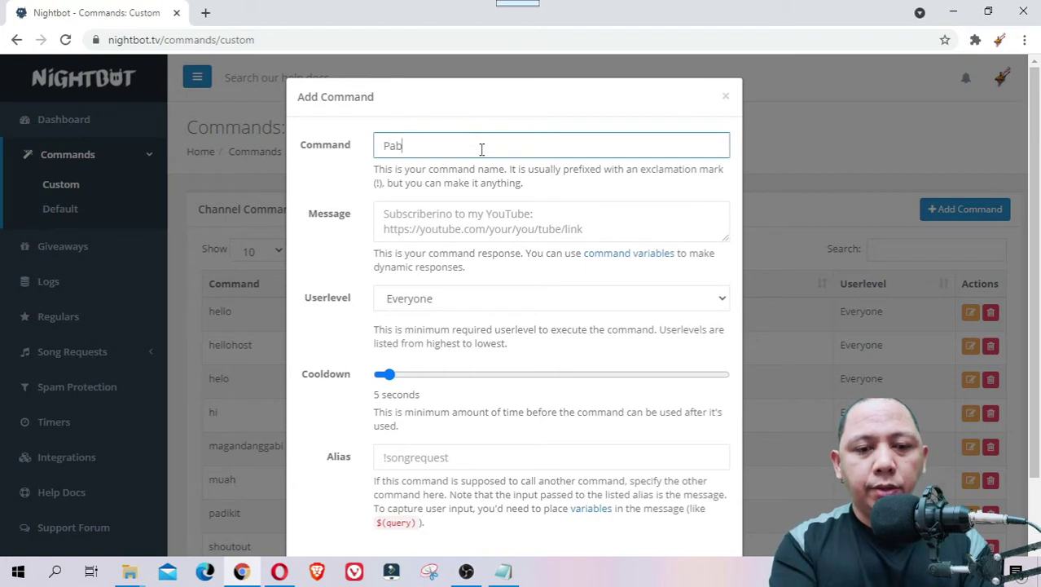
text(aba)
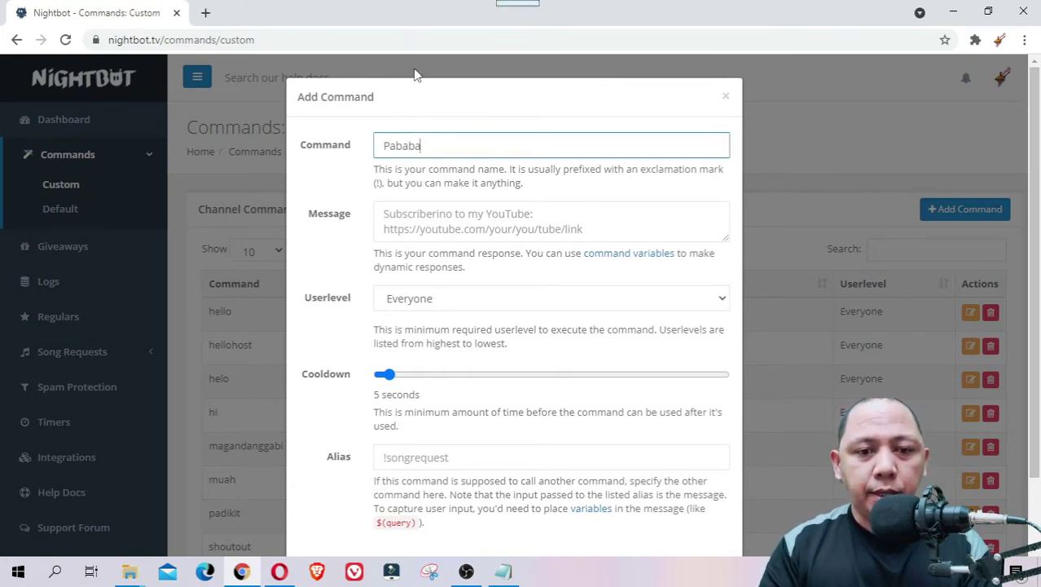
Enter "padikit po sa bahay ni $(user)" as the response message of the new command
click(448, 220)
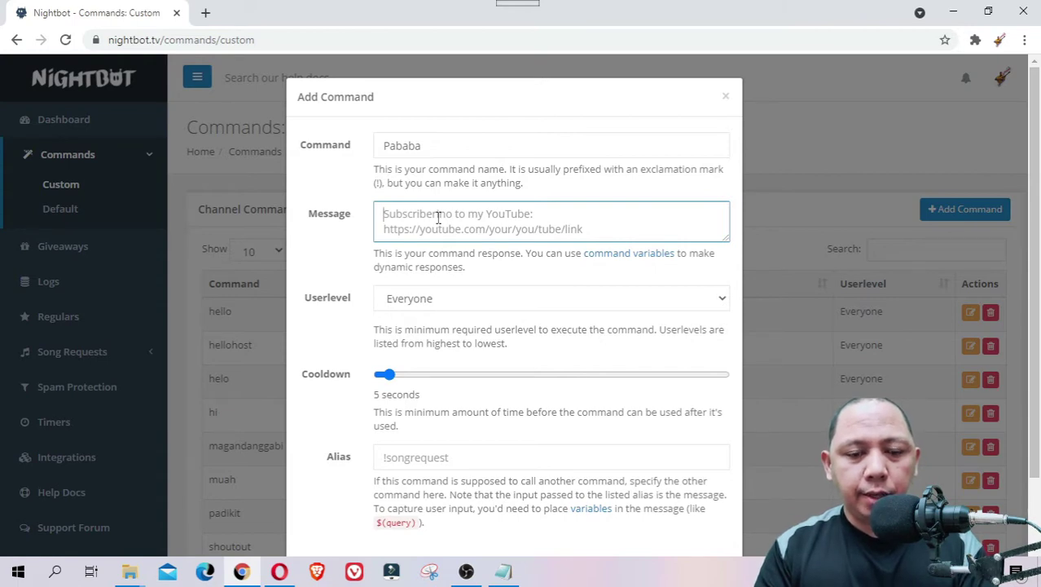
right_click(438, 219)
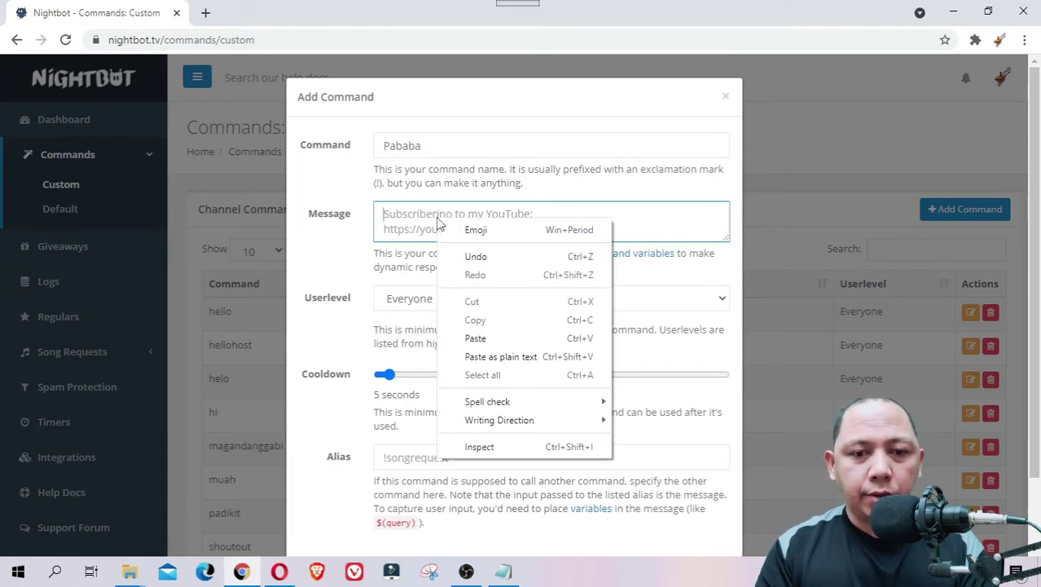
click(476, 337)
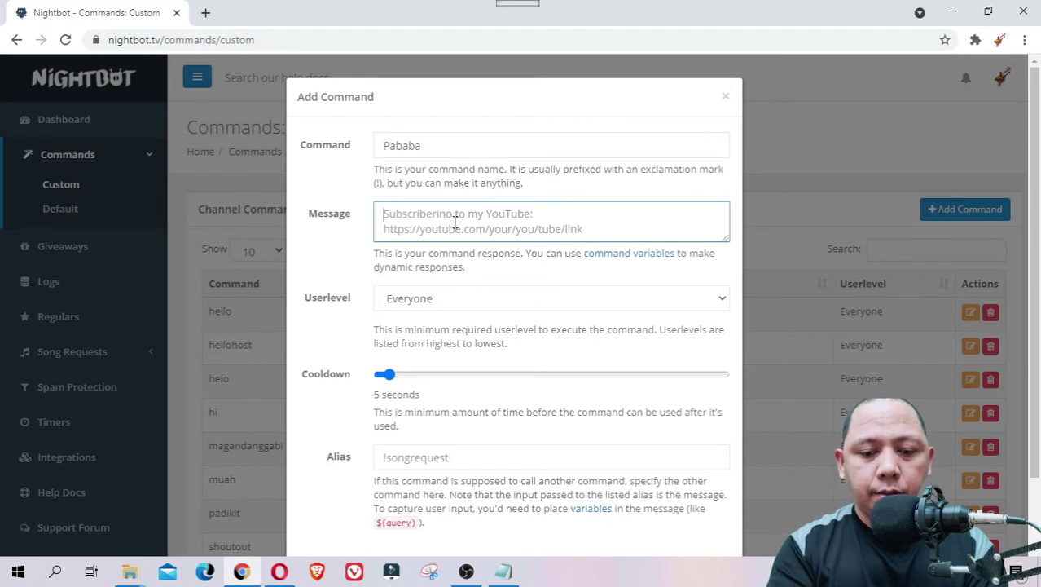
text(padiki)
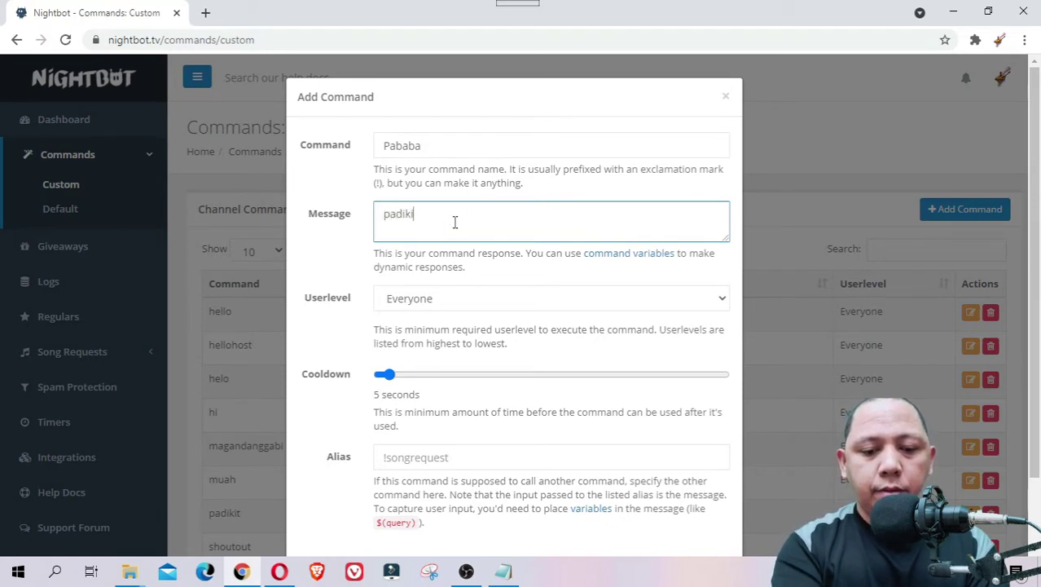
text(t po sa)
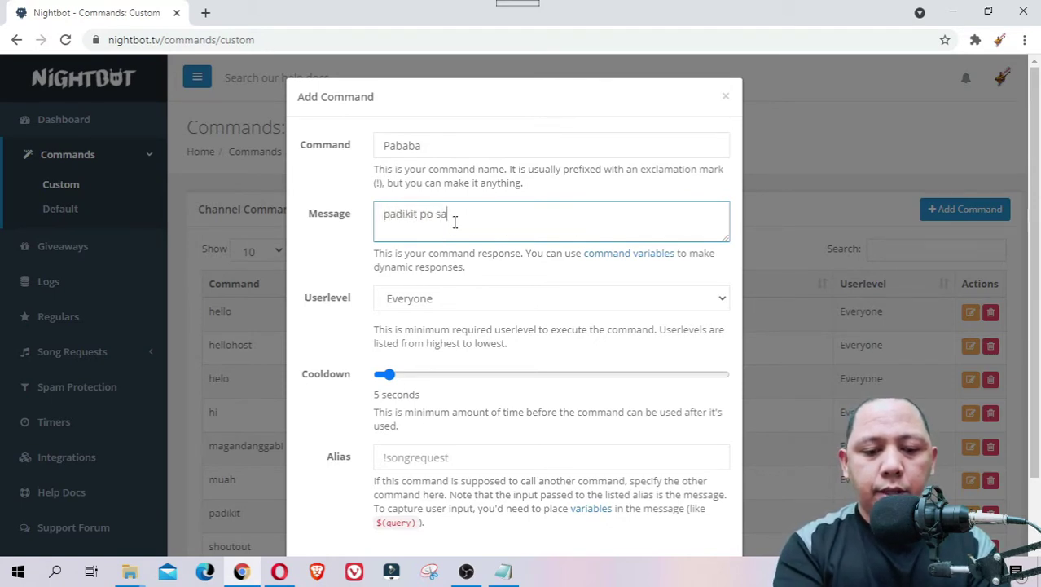
text( bahay ni)
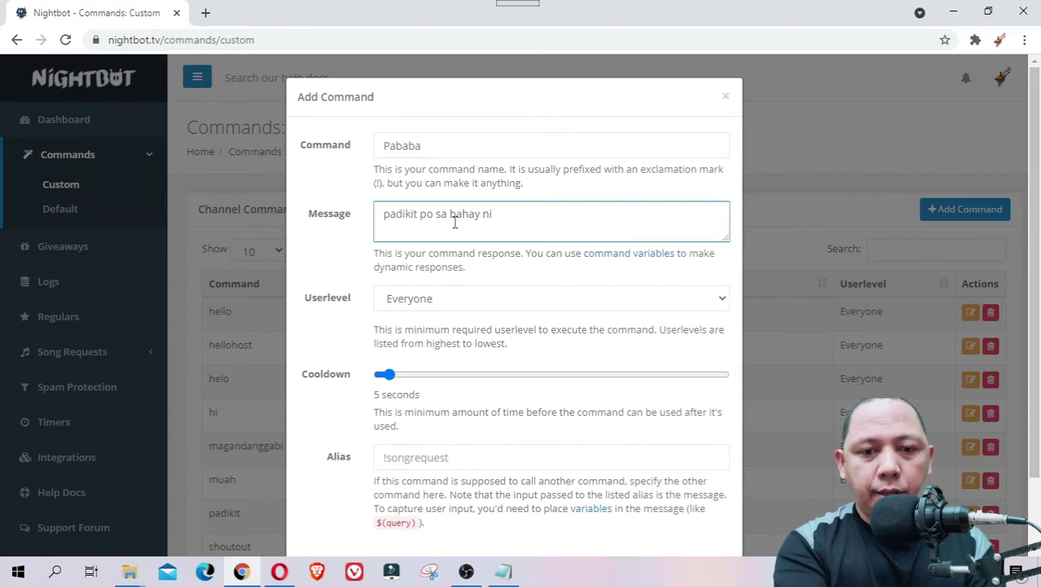
text($()
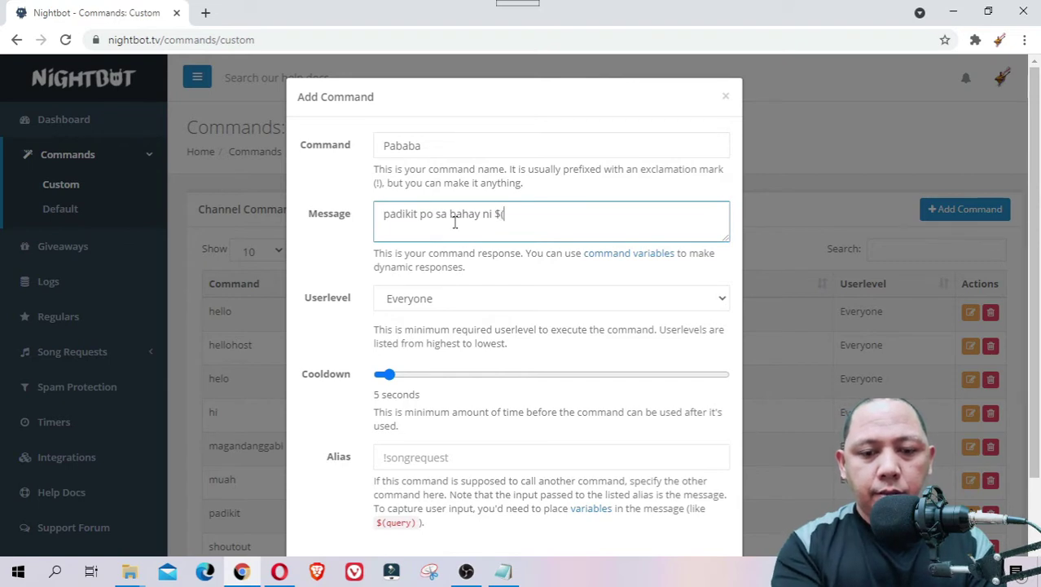
text(use)
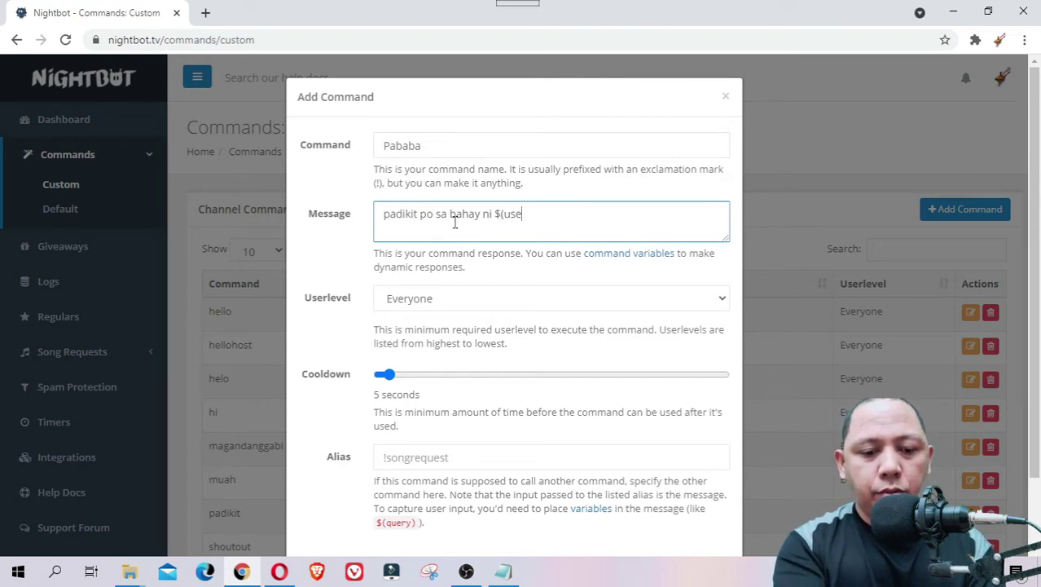
text(r))
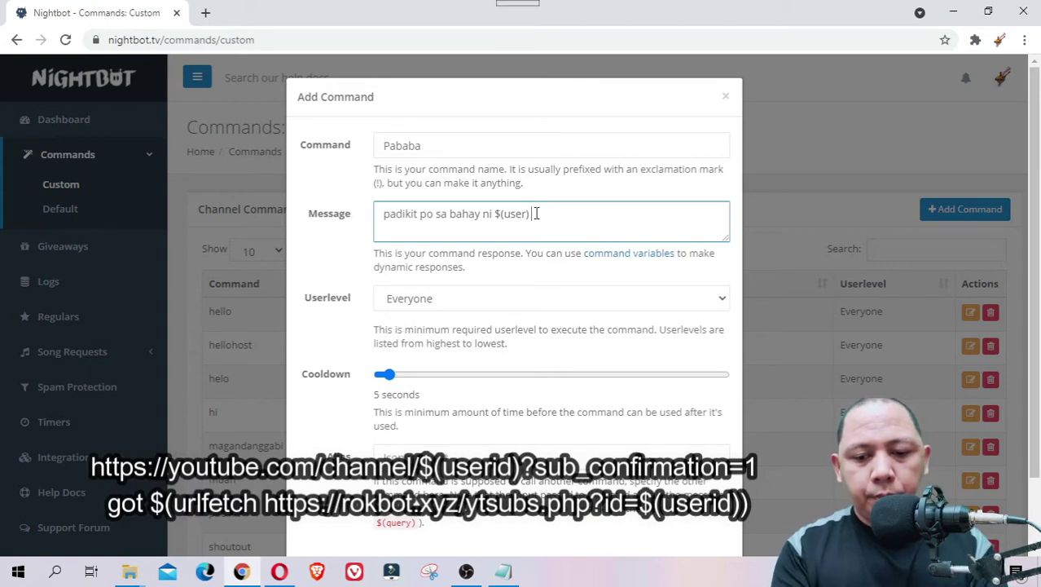
text(http:)
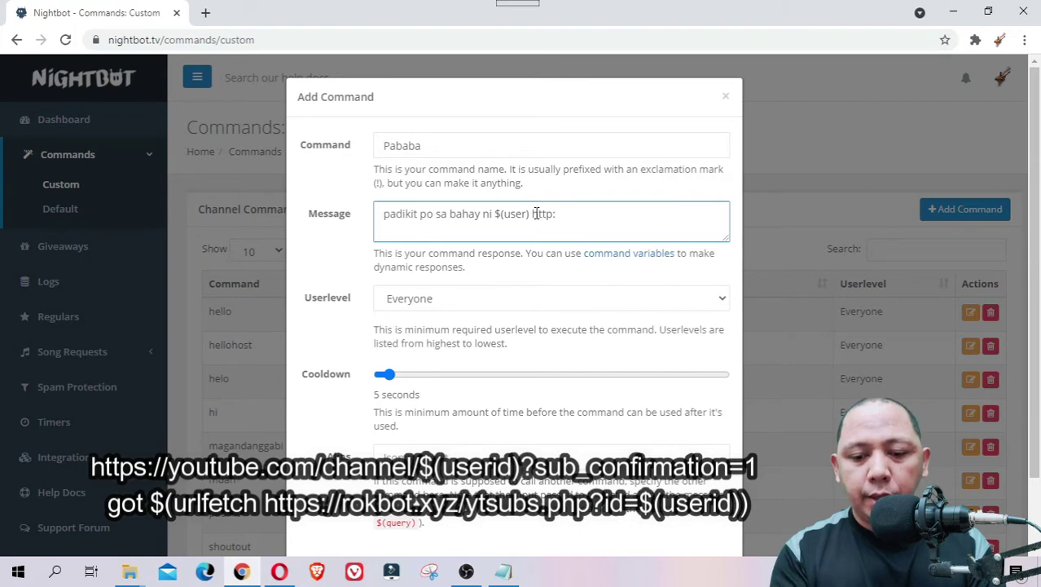
text(//)
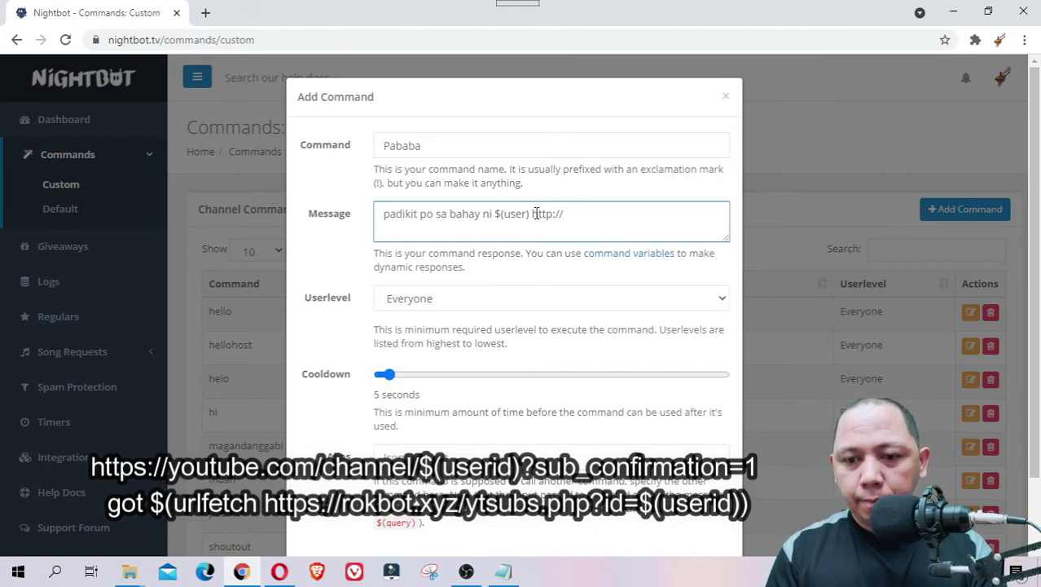
text(youtube)
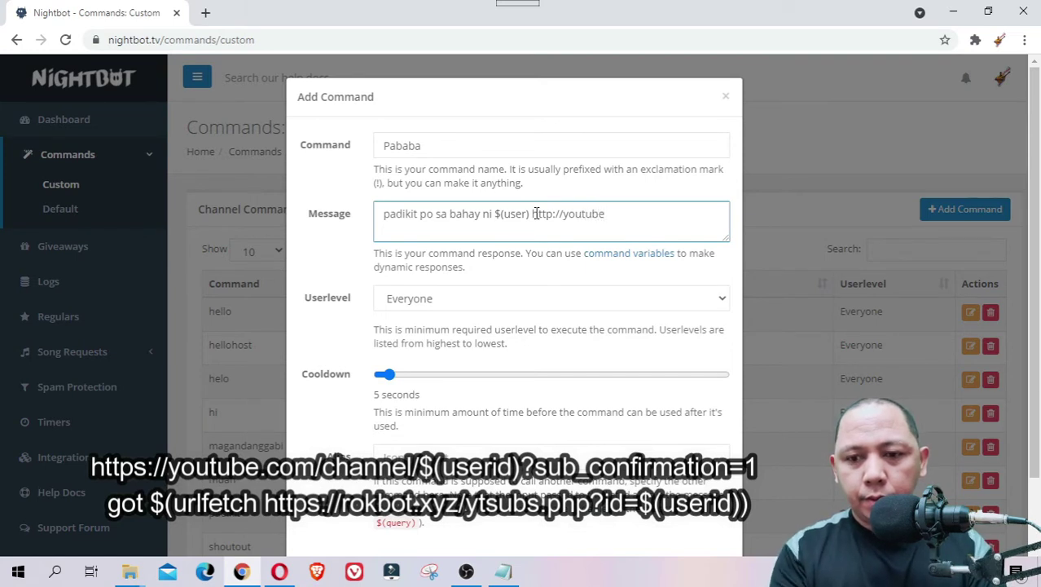
text(.co)
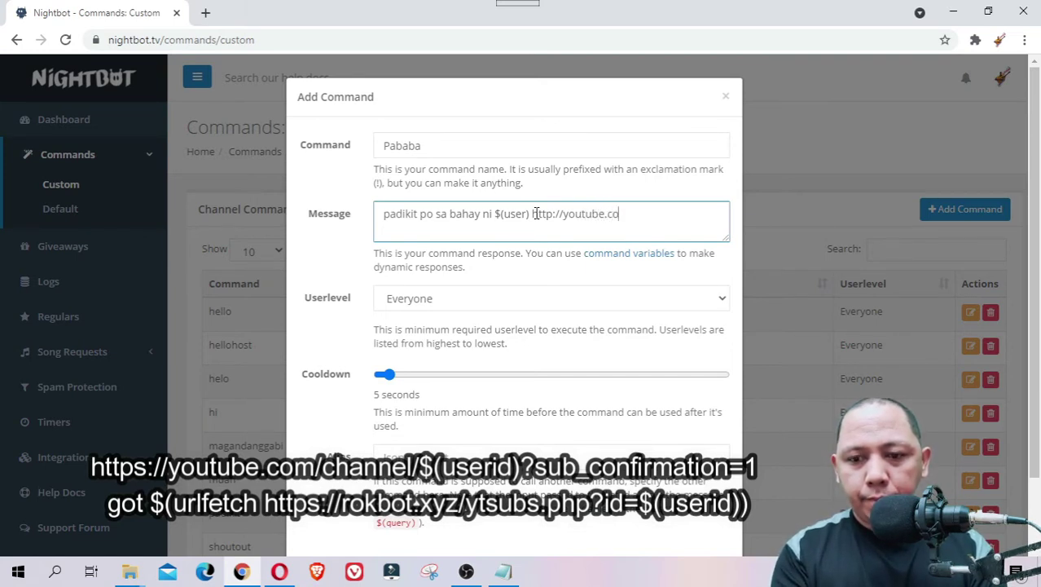
text(m/)
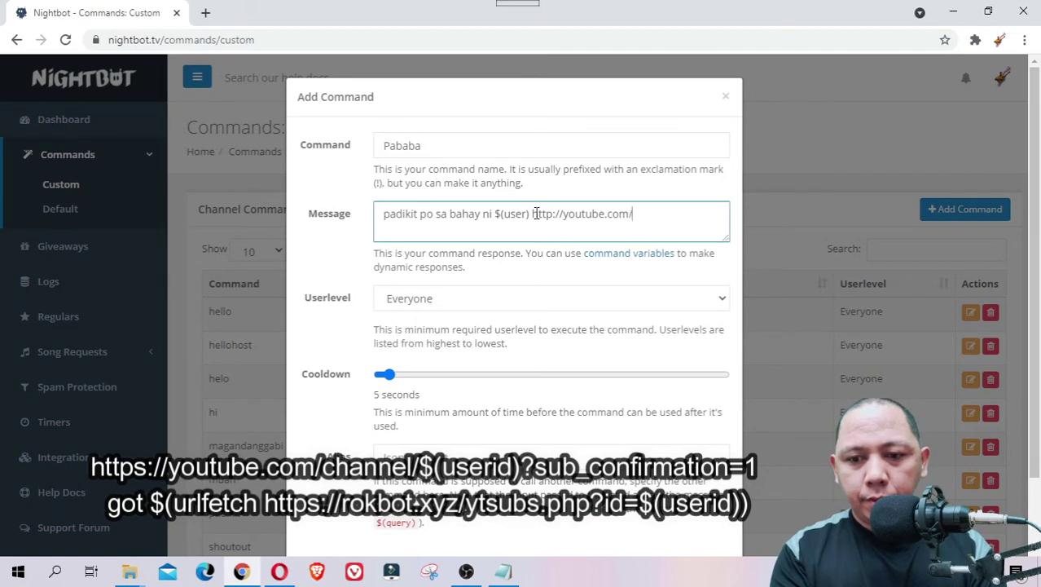
text(channel)
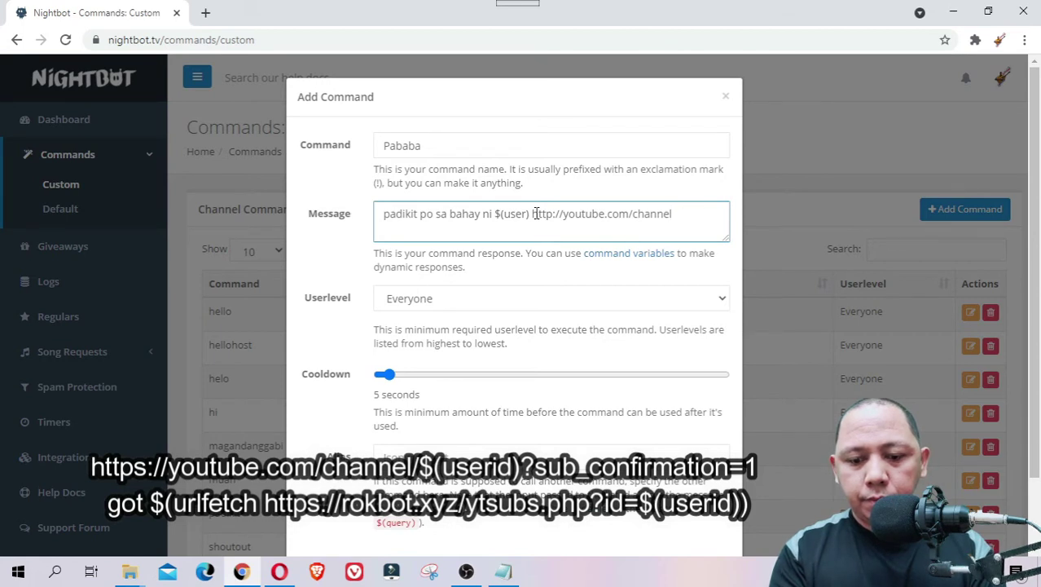
text(/)
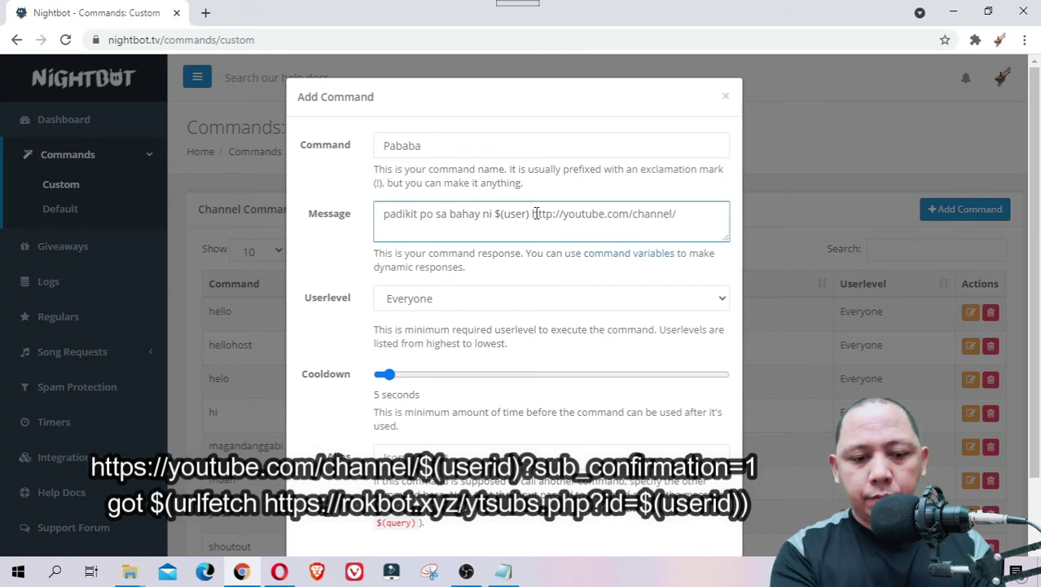
Extend the channel link in the response message with the variable $(userid) followed by a question mark
text($)
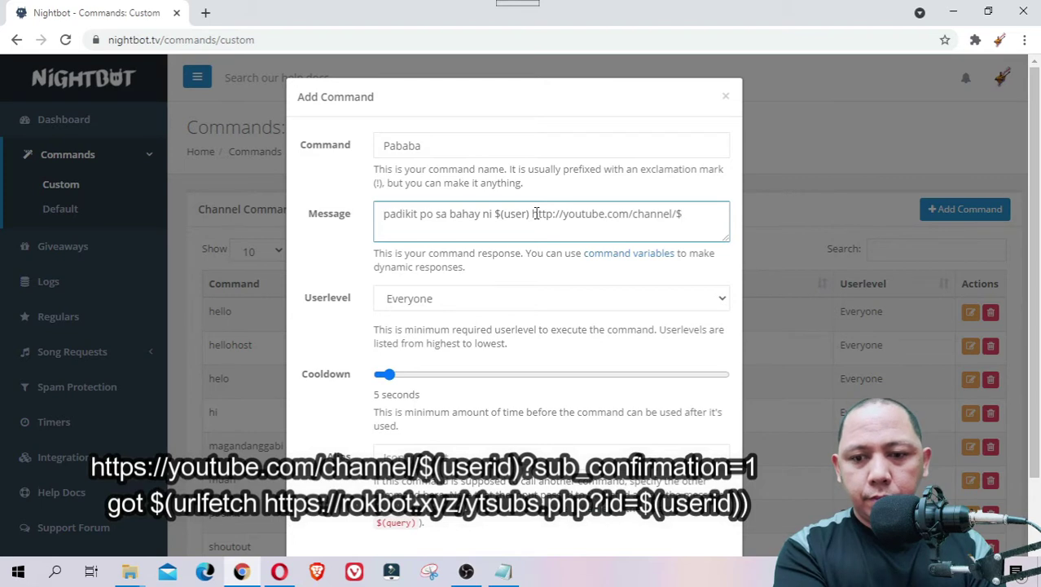
text(()
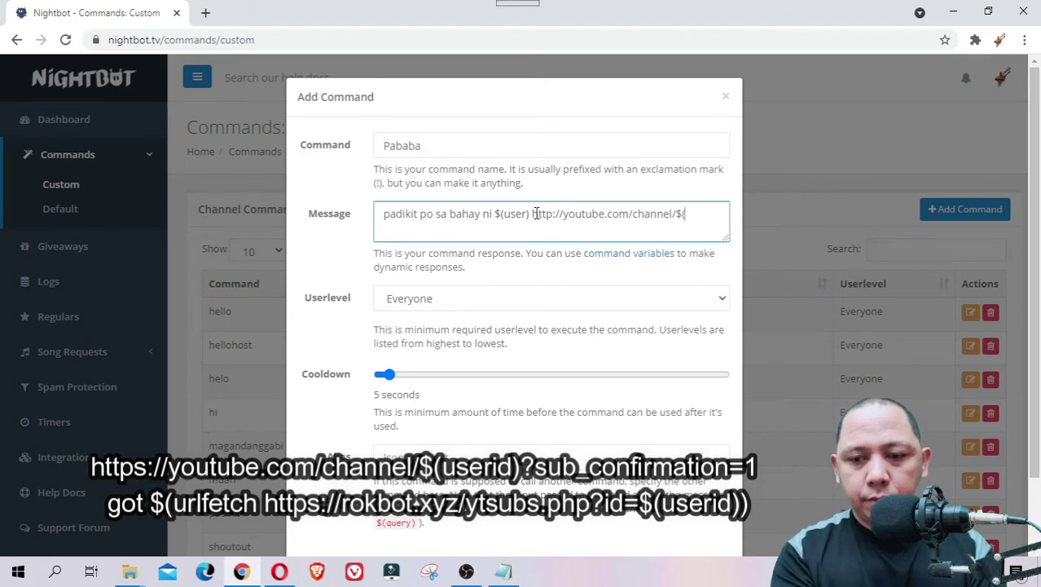
text(user)
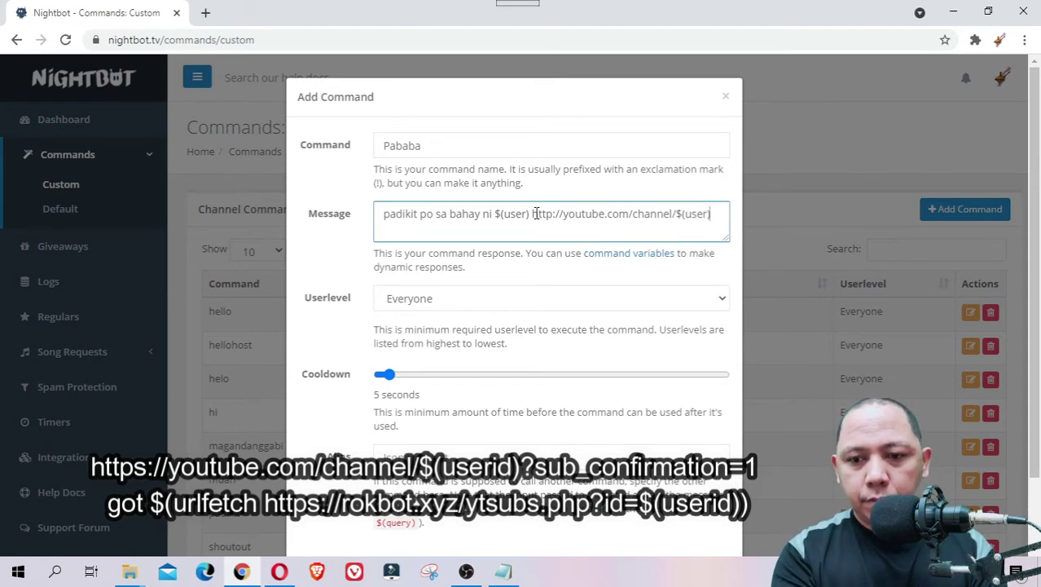
text())
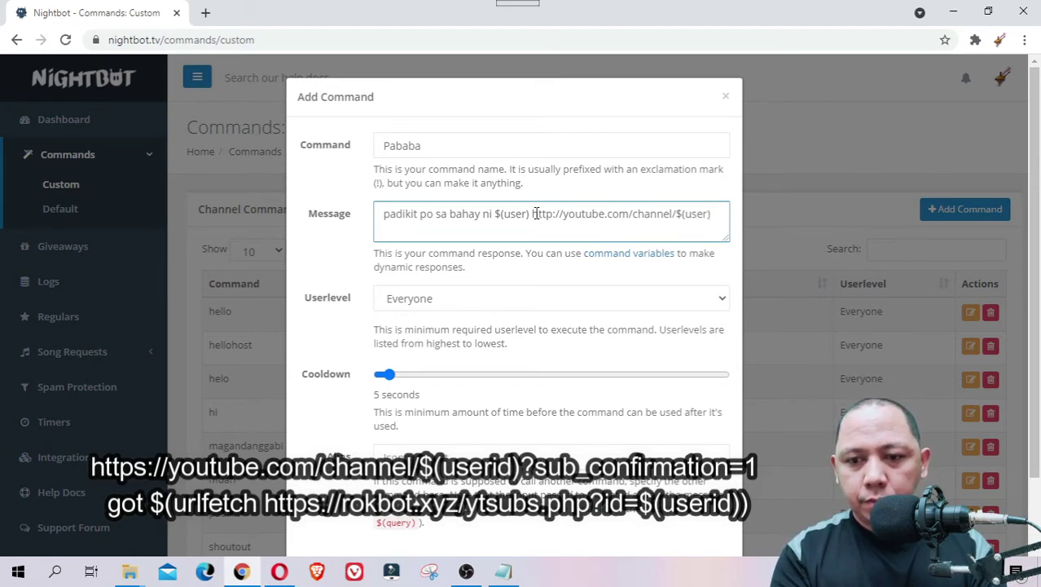
key(BackSpace)
text(id)
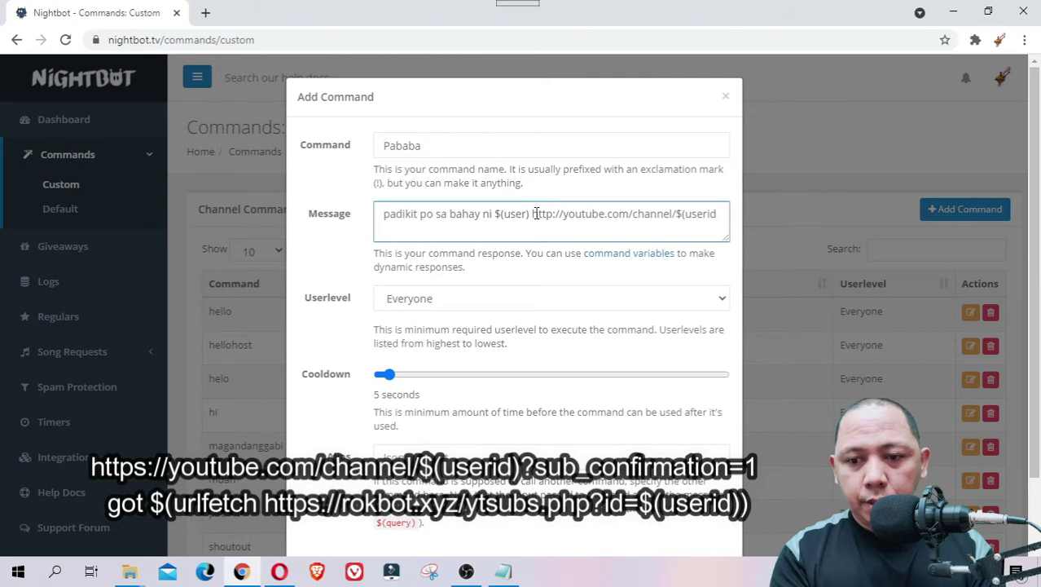
text())
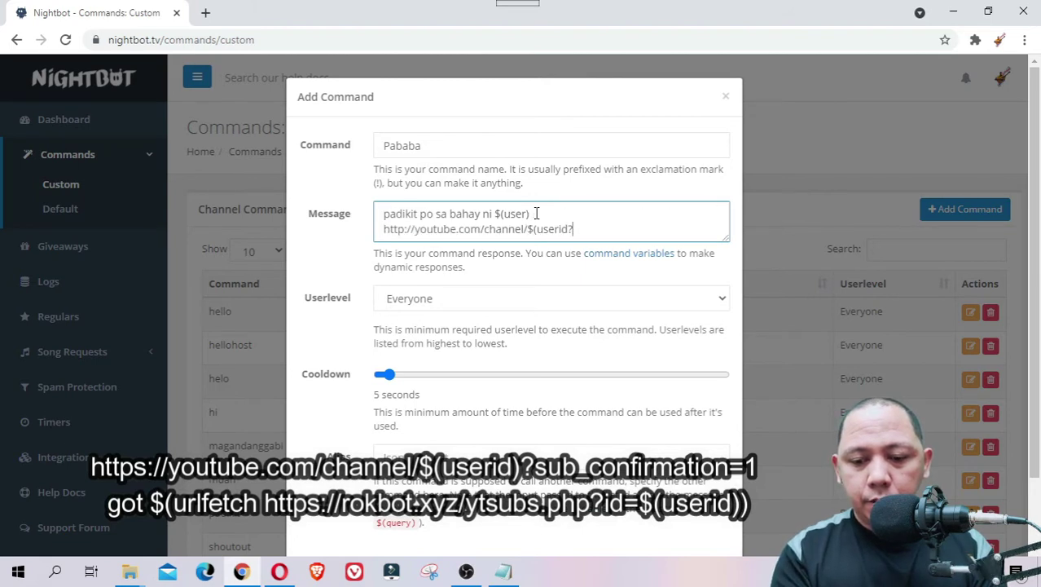
key(BackSpace)
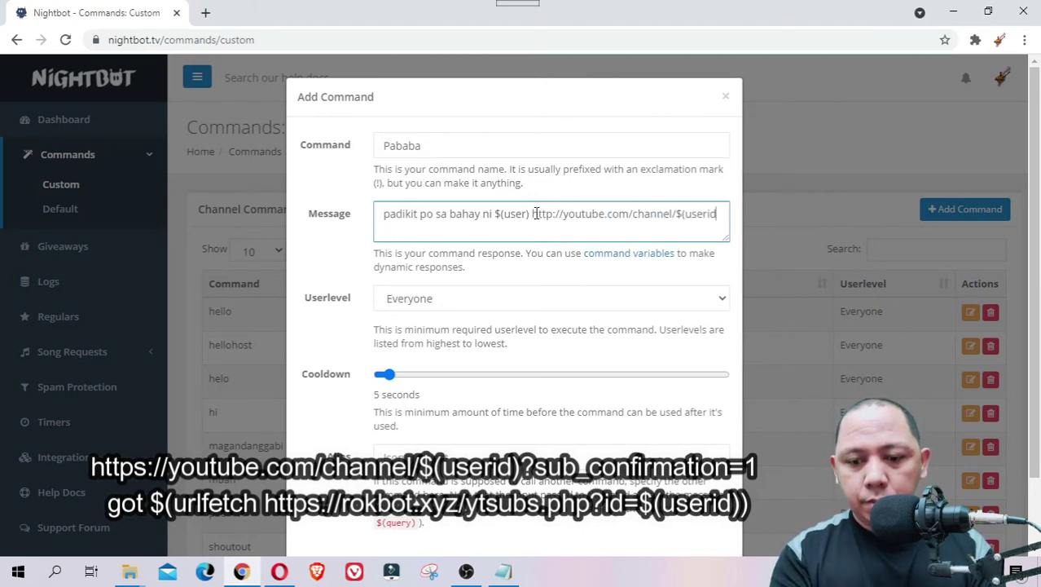
text(0?)
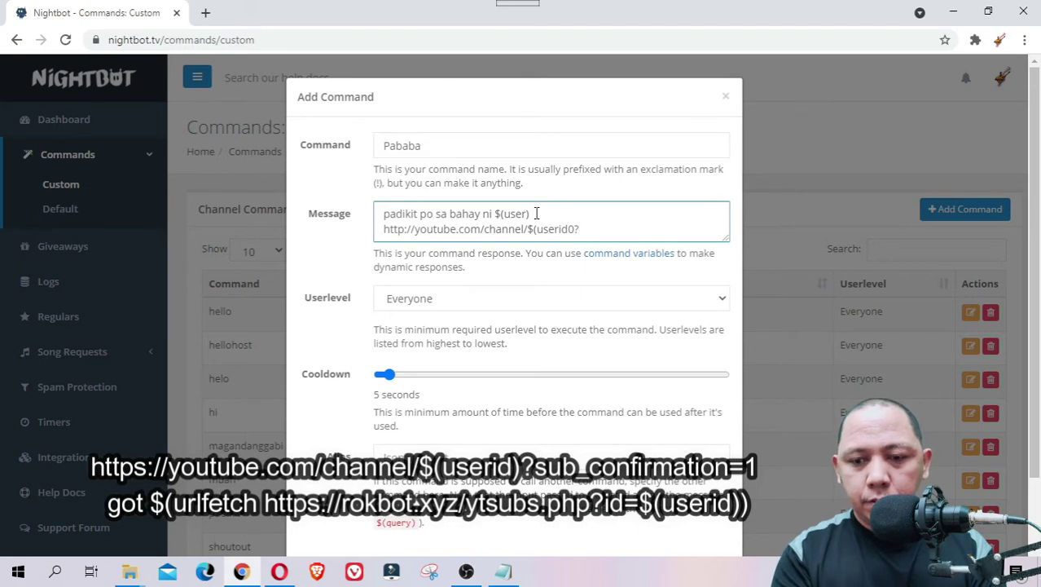
key(BackSpace)
key(BackSpace)
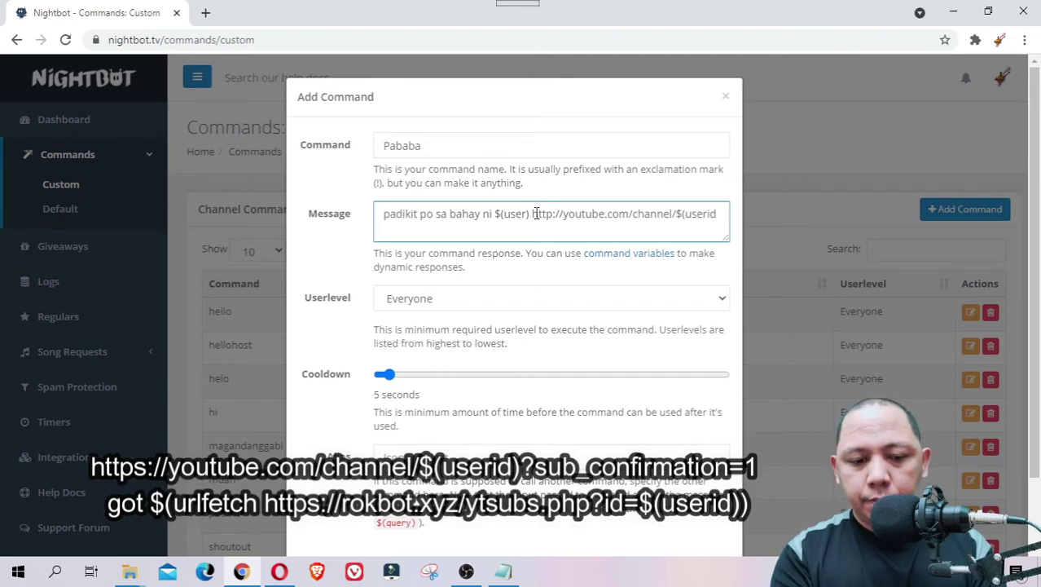
text())
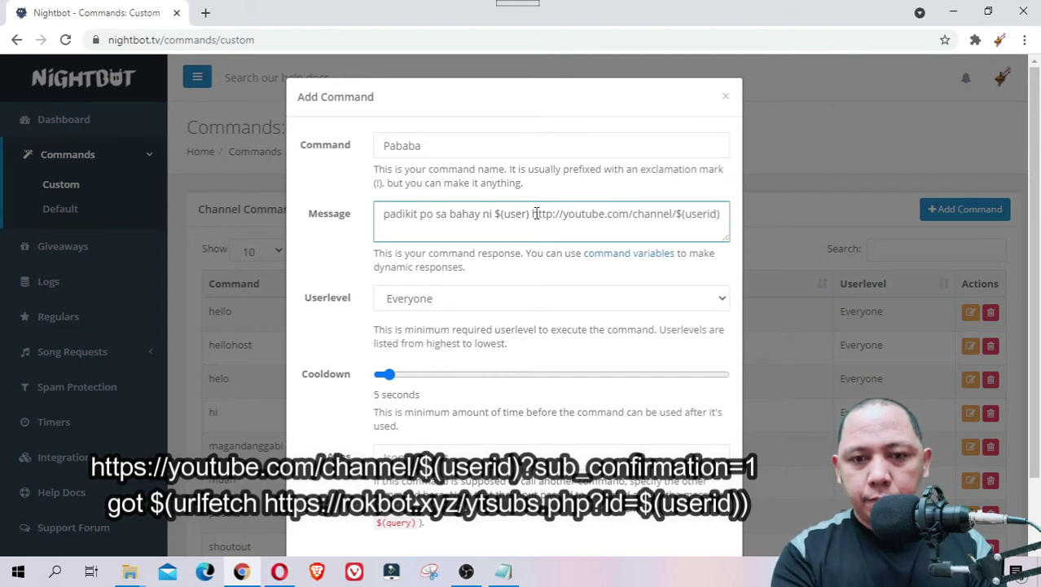
text(?)
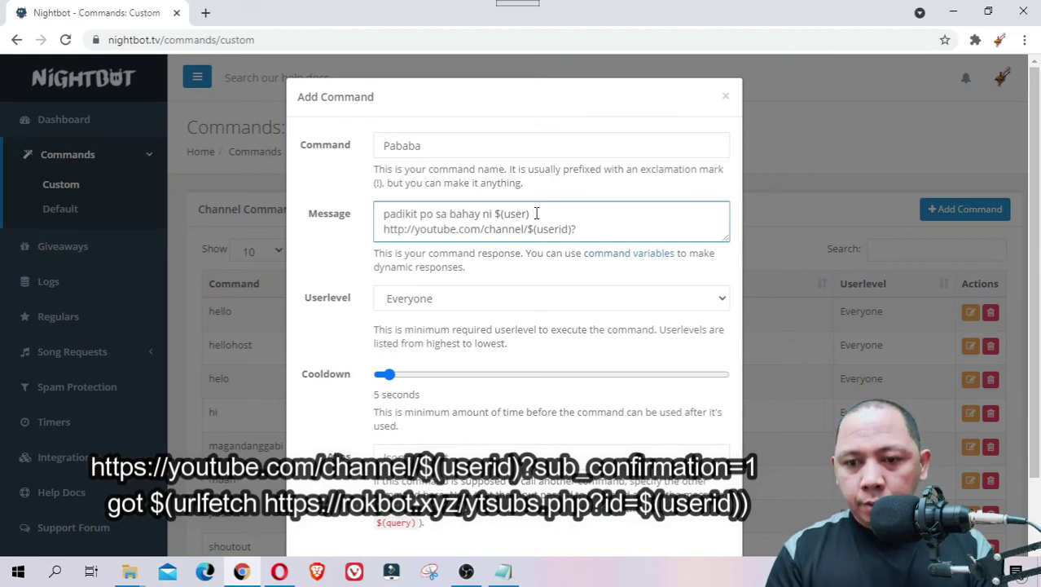
text(SUB)
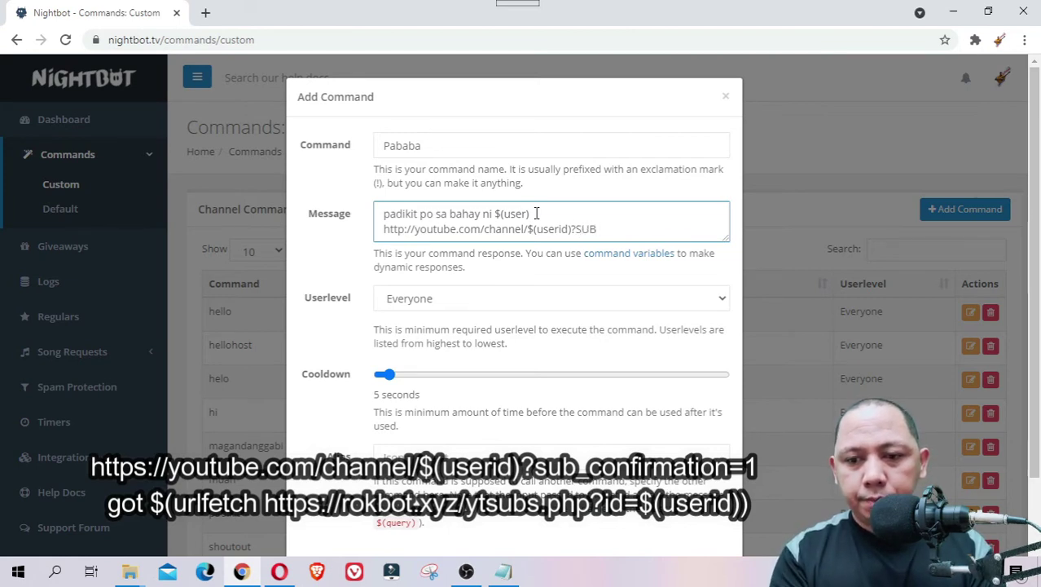
text(_)
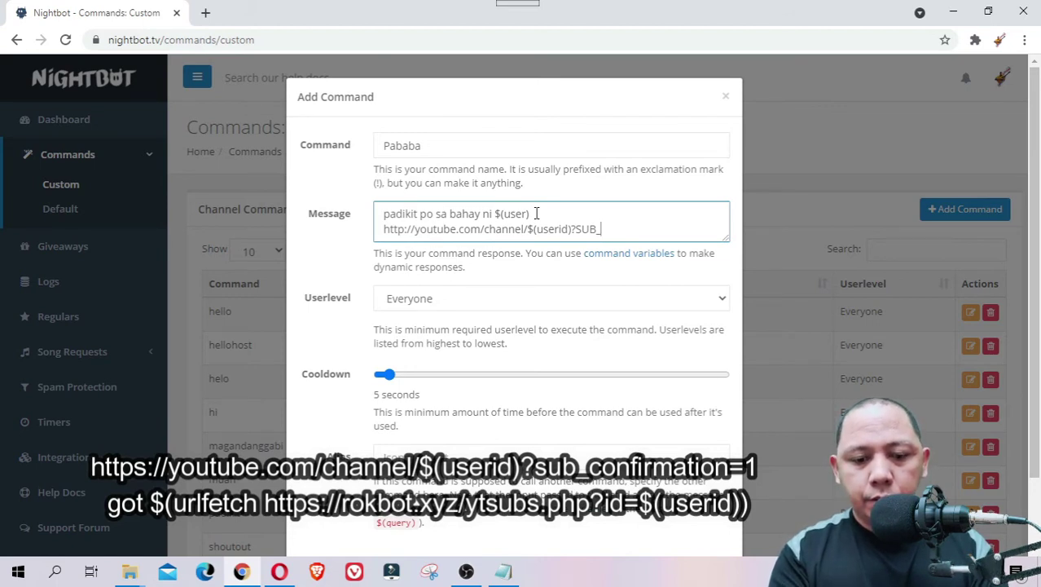
text(CONF)
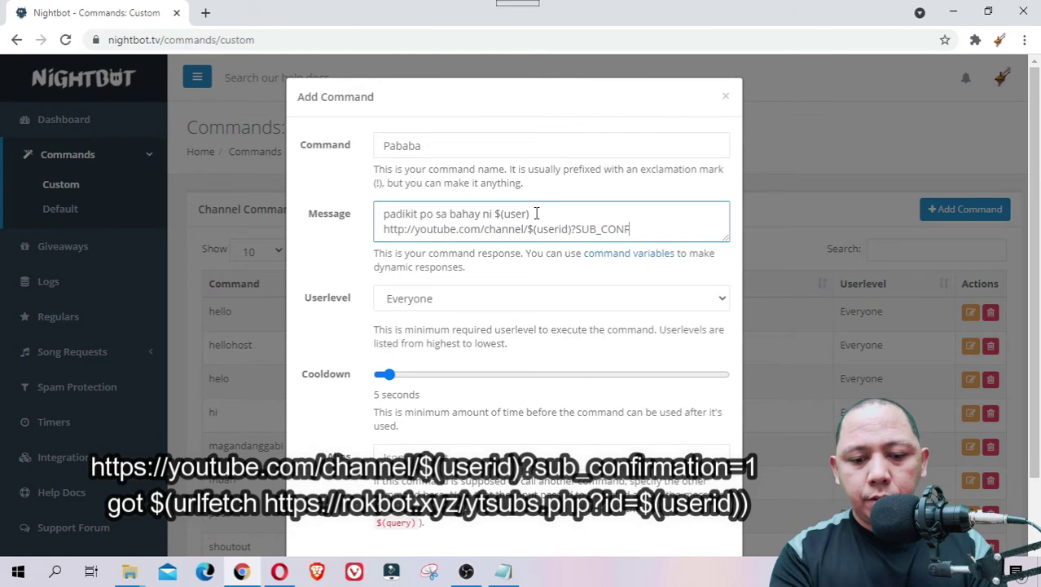
text(IRMAY)
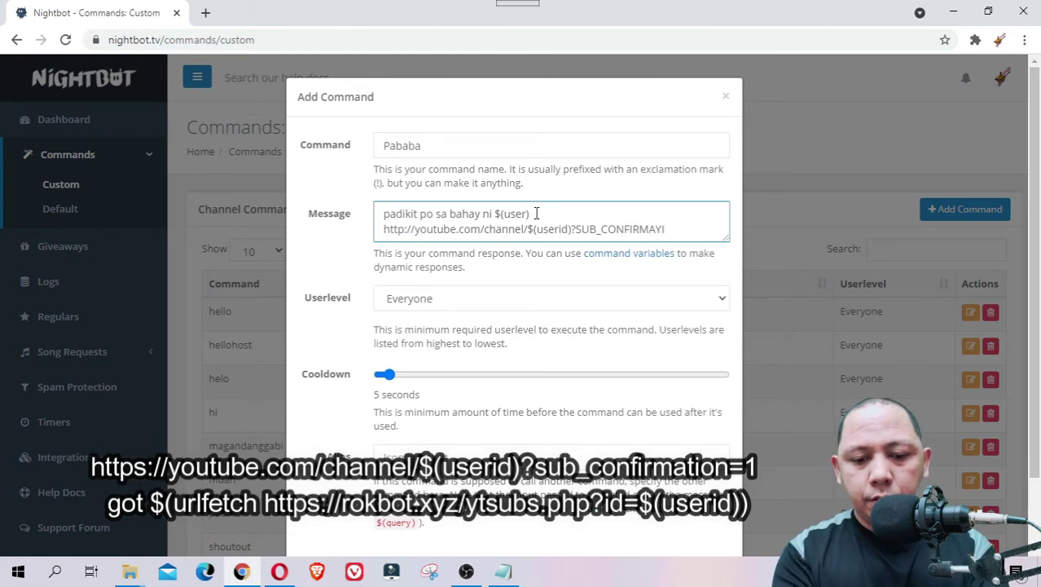
key(BackSpace)
key(BackSpace)
key(BackSpace)
key(BackSpace)
key(BackSpace)
key(BackSpace)
key(BackSpace)
key(BackSpace)
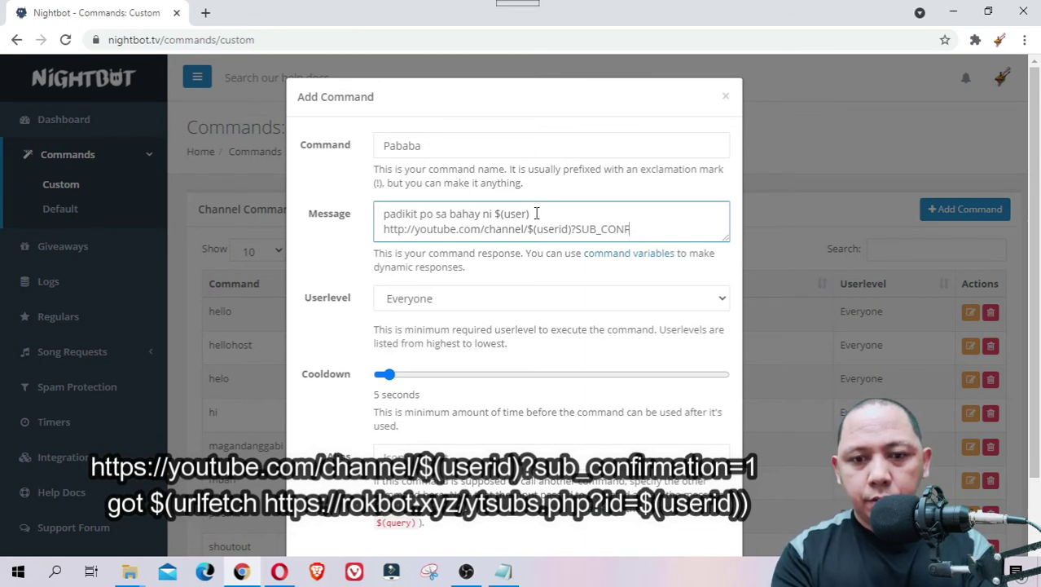
key(BackSpace)
key(BackSpace)
key(BackSpace)
key(BackSpace)
key(BackSpace)
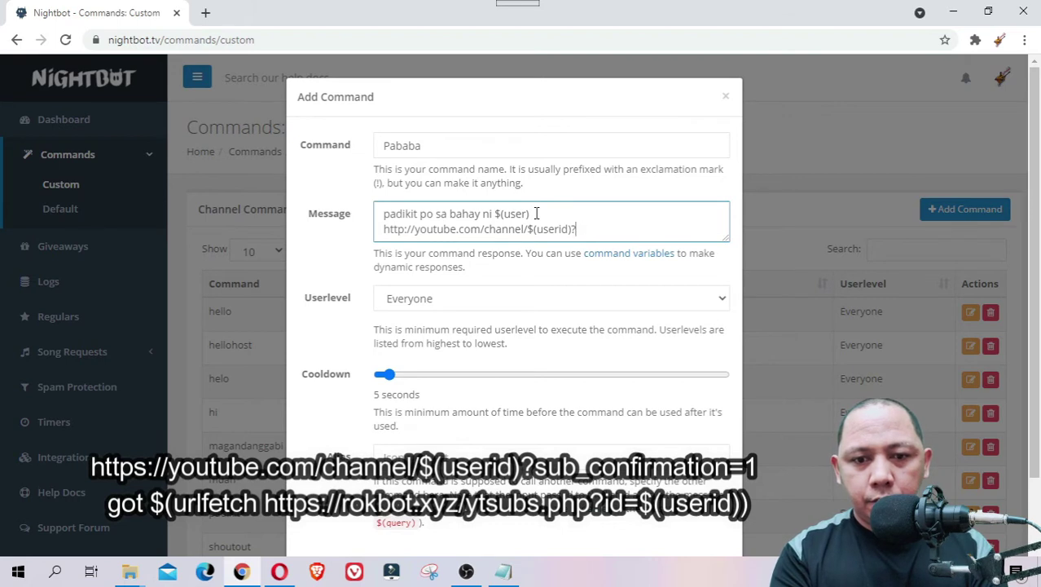
Add the lowercase parameter sub_confirmation=1 after the question mark in the channel link
text(sub)
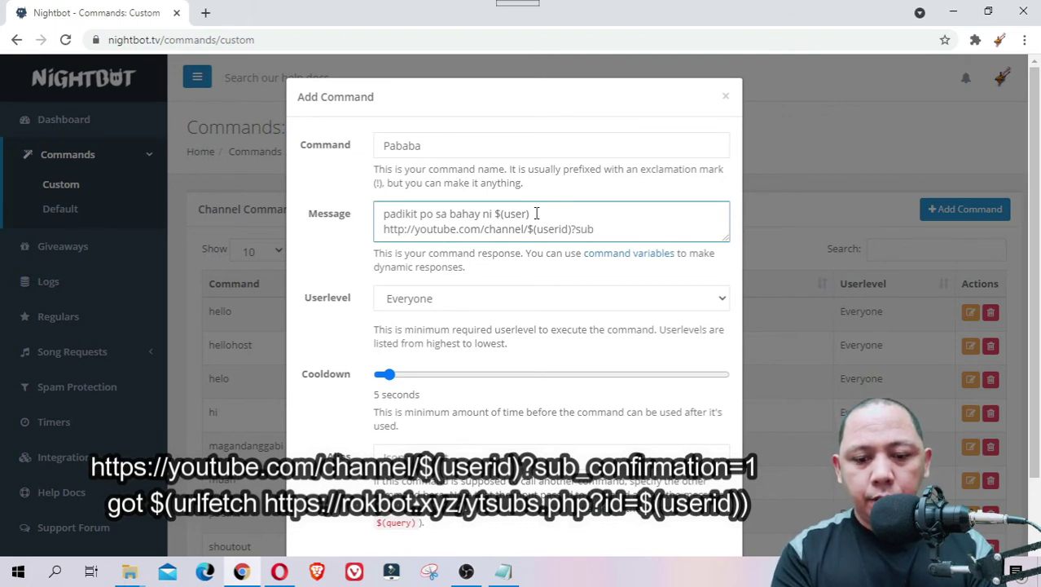
text(_c)
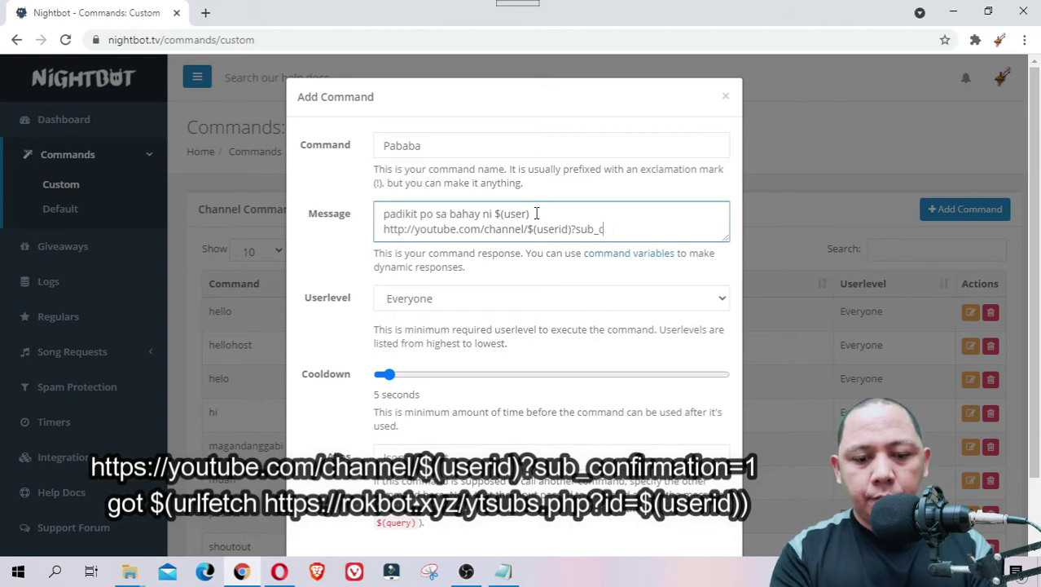
text(onf)
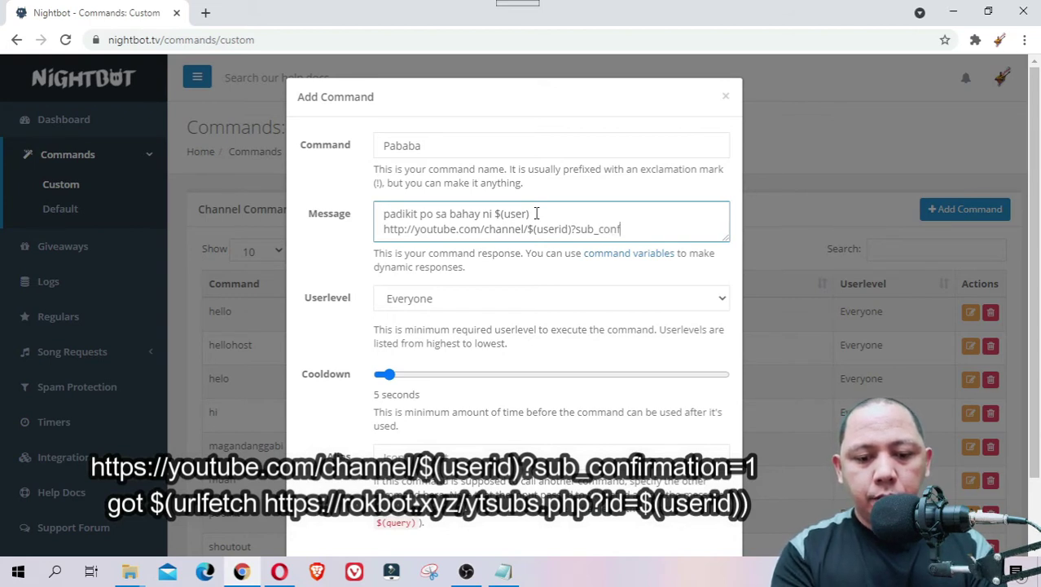
text(irmation)
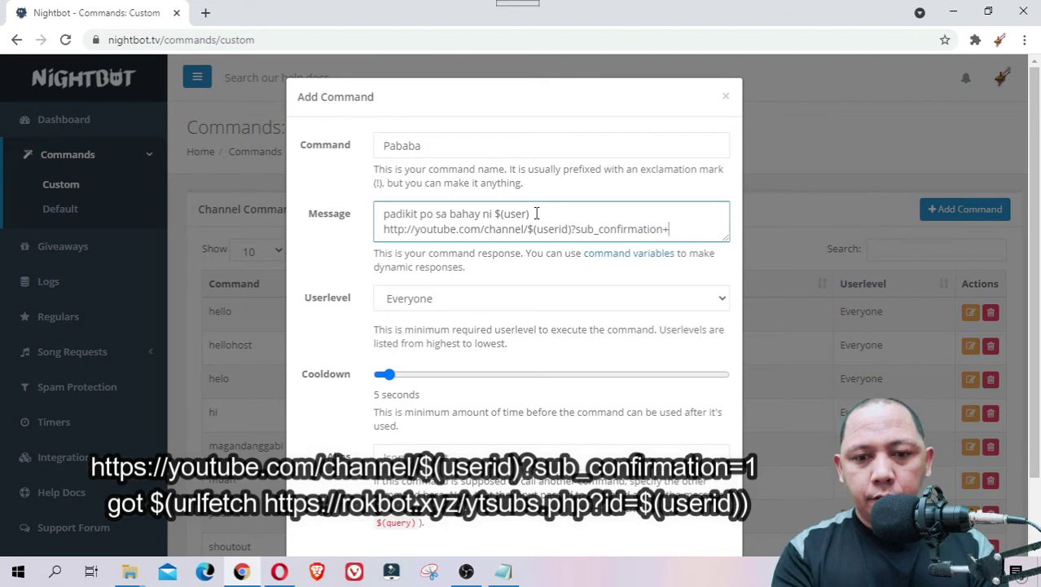
text(=)
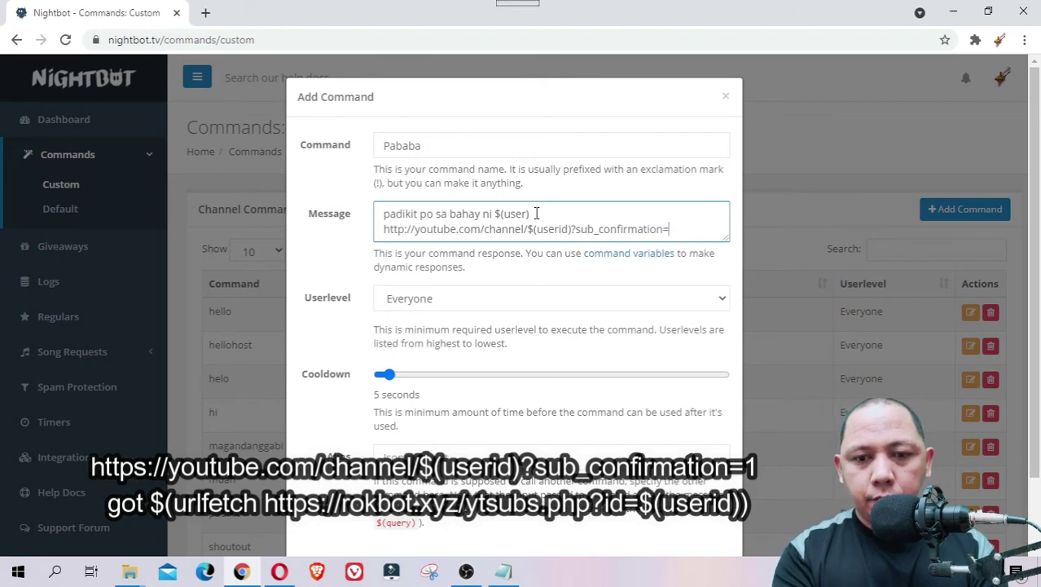
text(1)
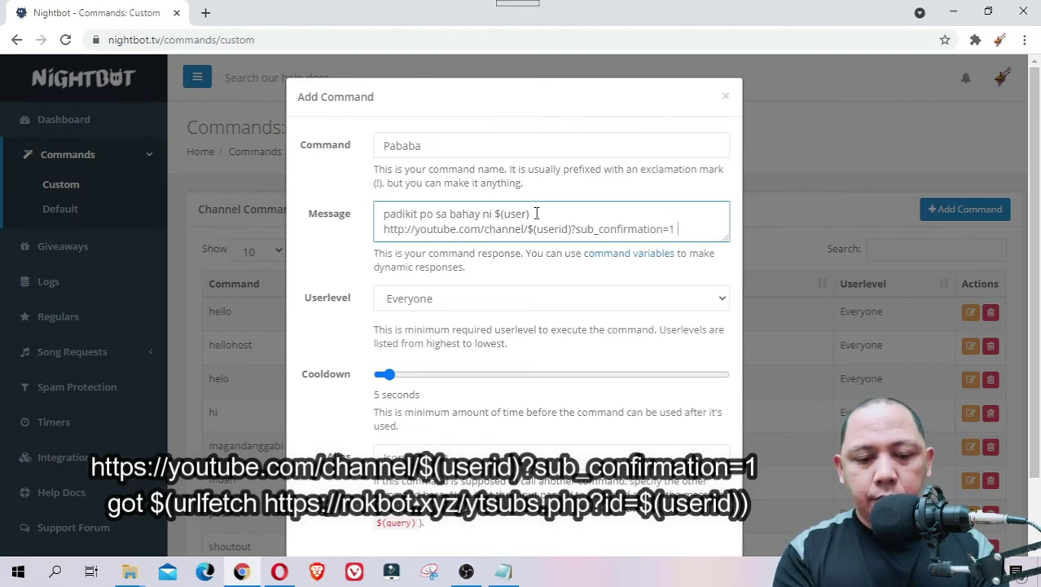
Append the word got and the opening of a fetch variable, $(urlfetch, after the channel link in the response message
text( got)
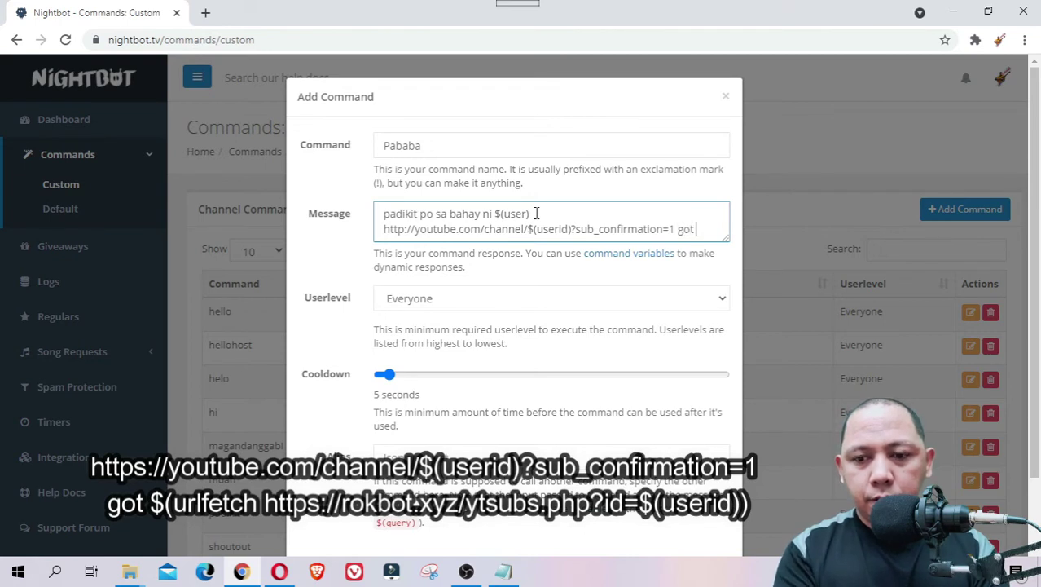
text( $)
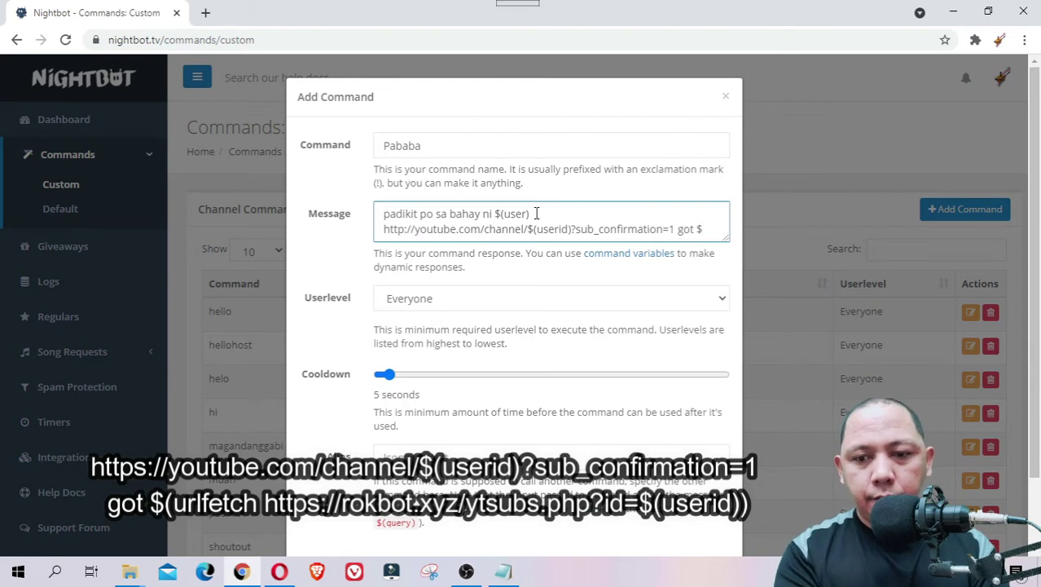
text(()
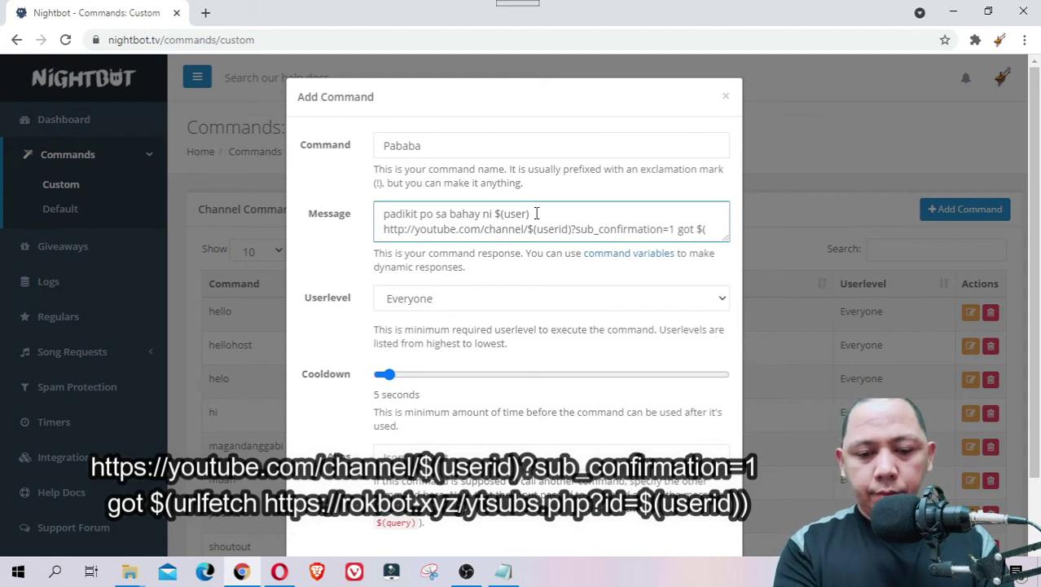
text(url)
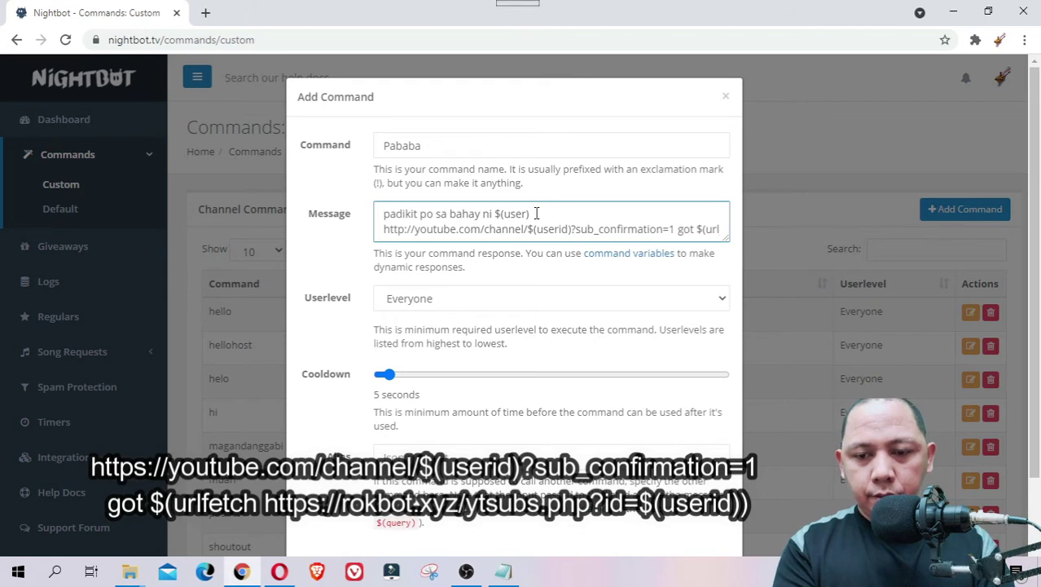
text(fe)
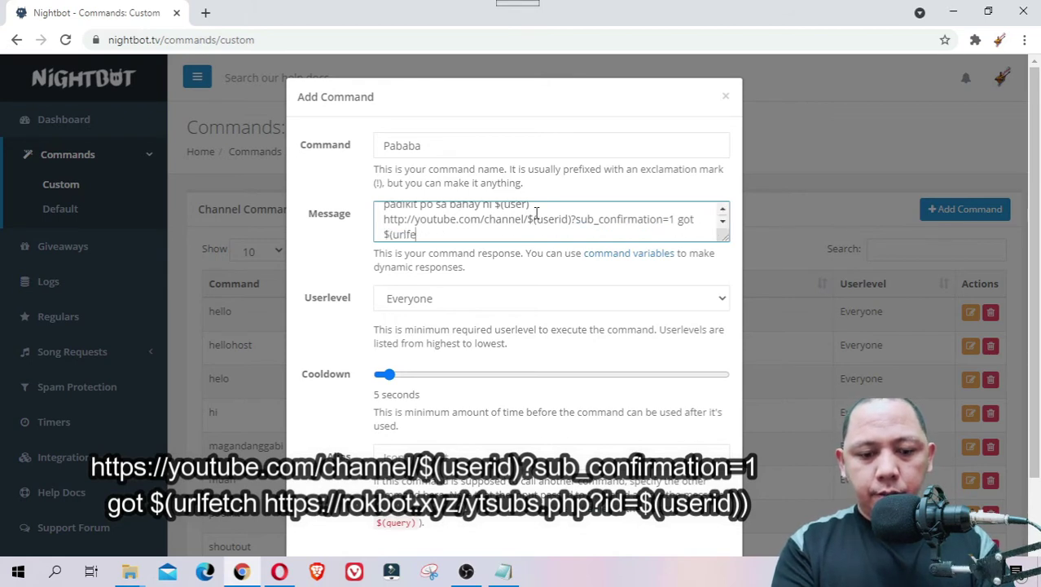
text(tch)
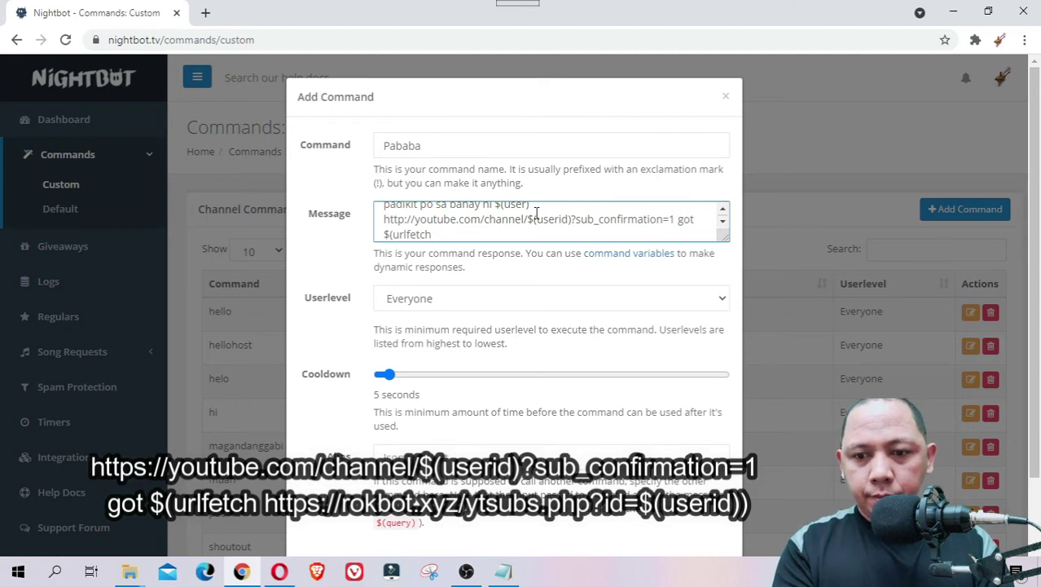
key(Return)
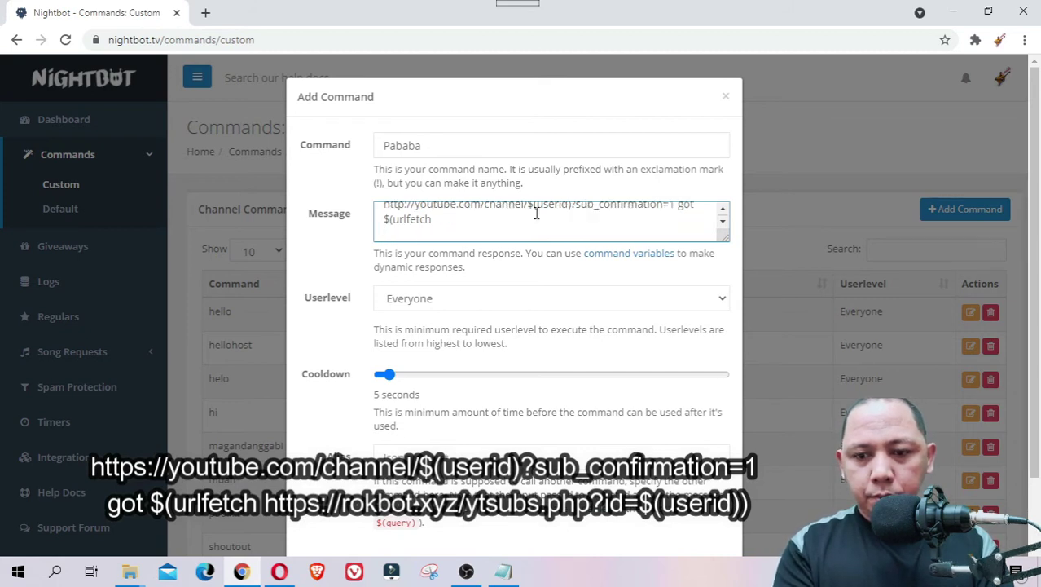
text(h)
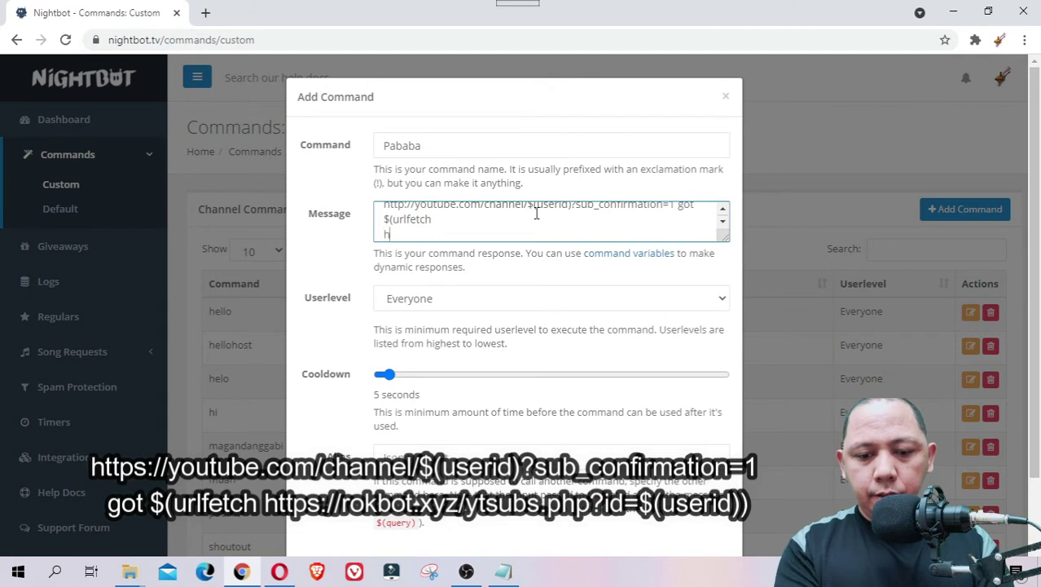
text(ttp)
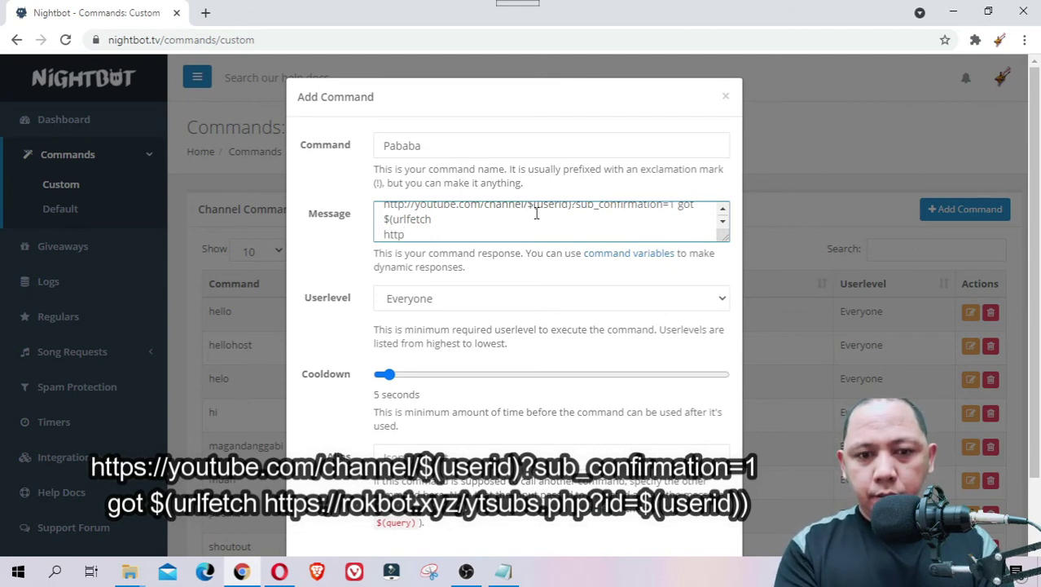
text(:)
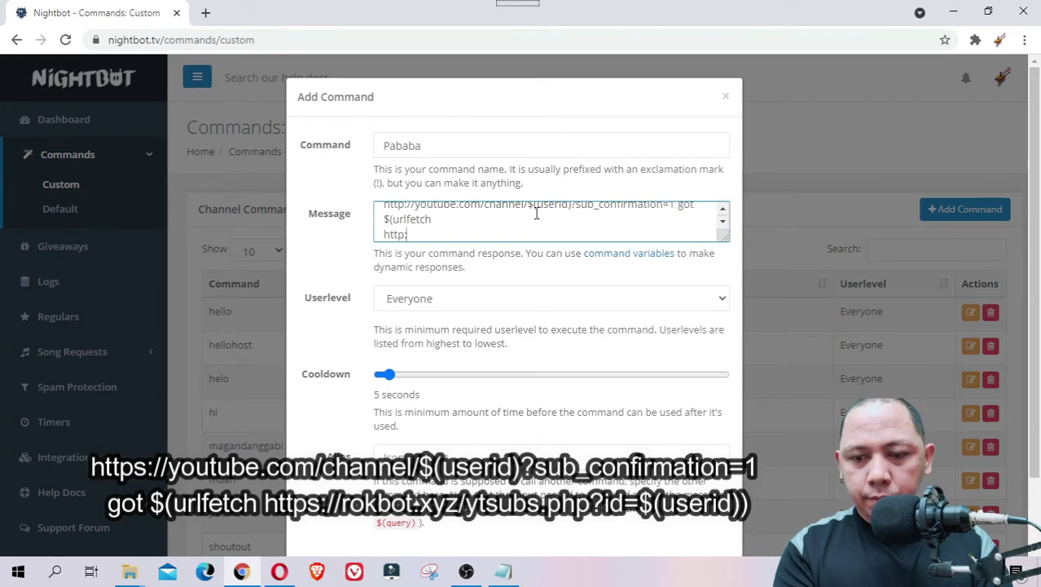
text(//)
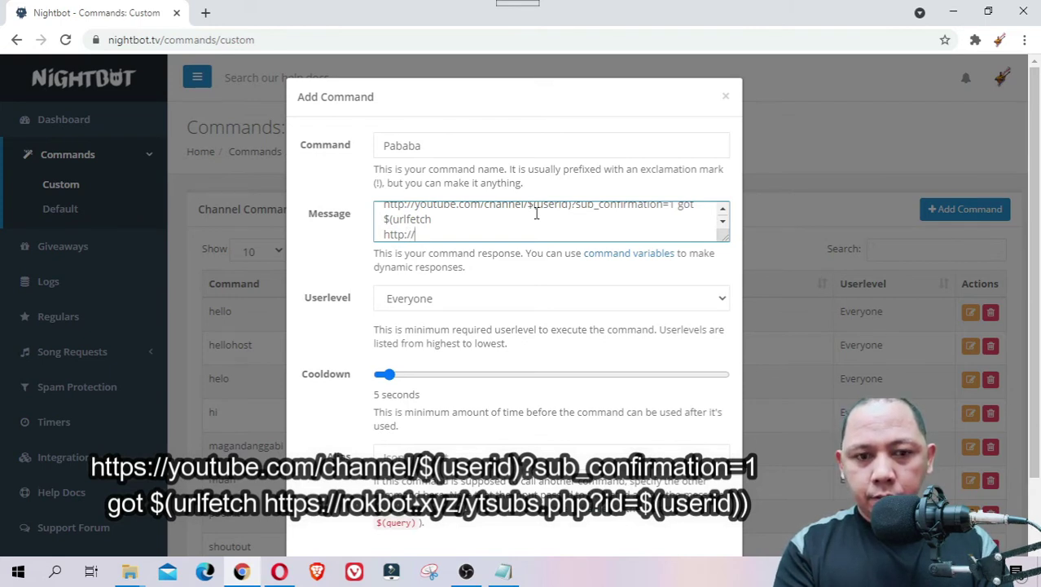
text(r)
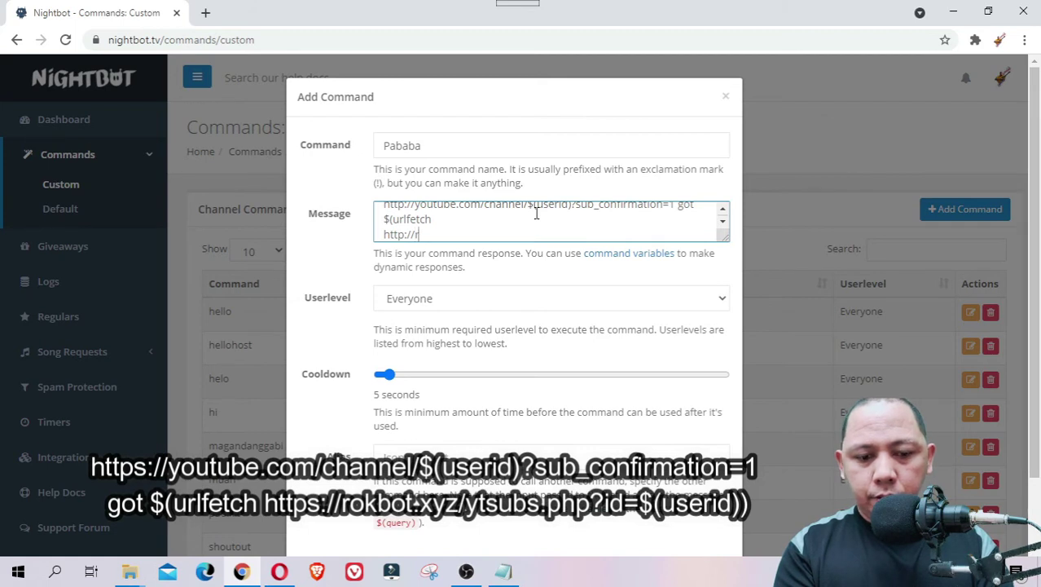
text(okb)
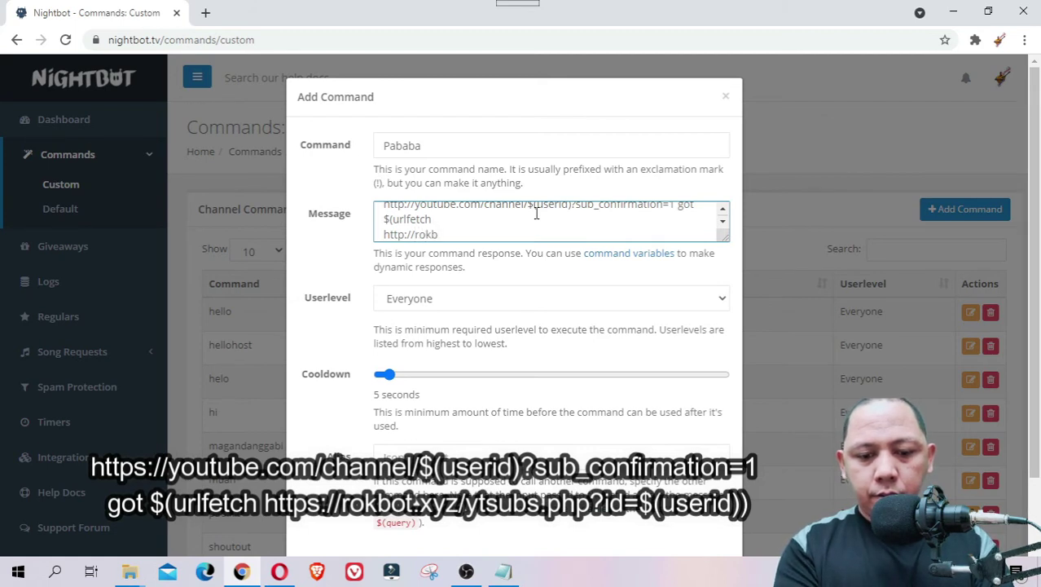
text(ot.)
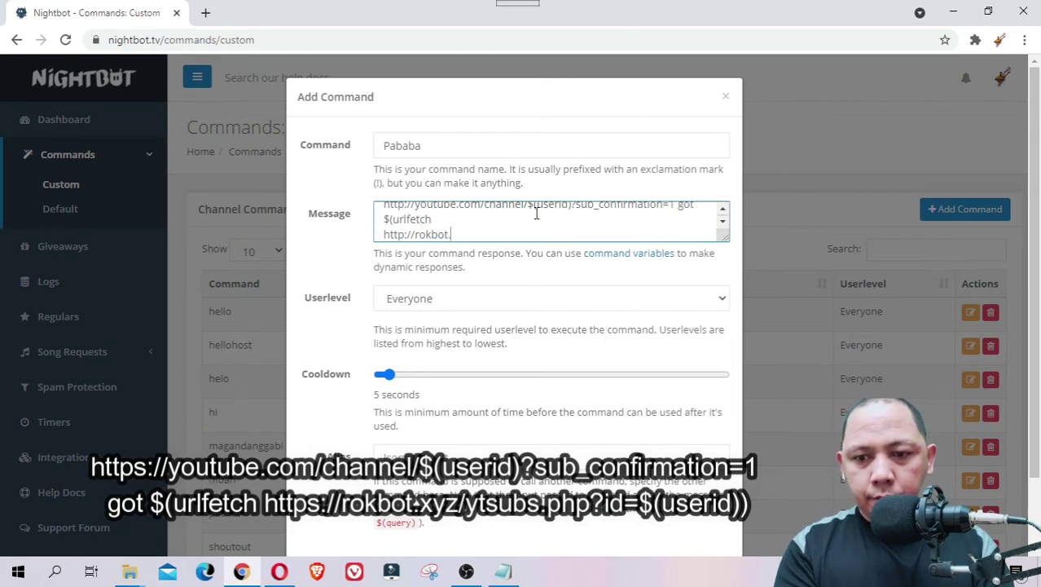
text(xyz)
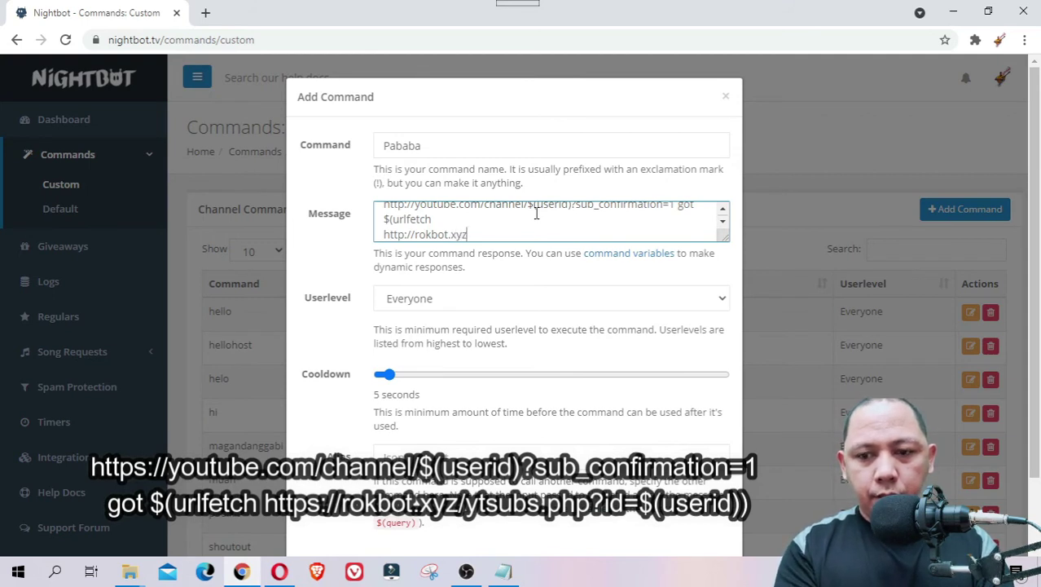
text(/)
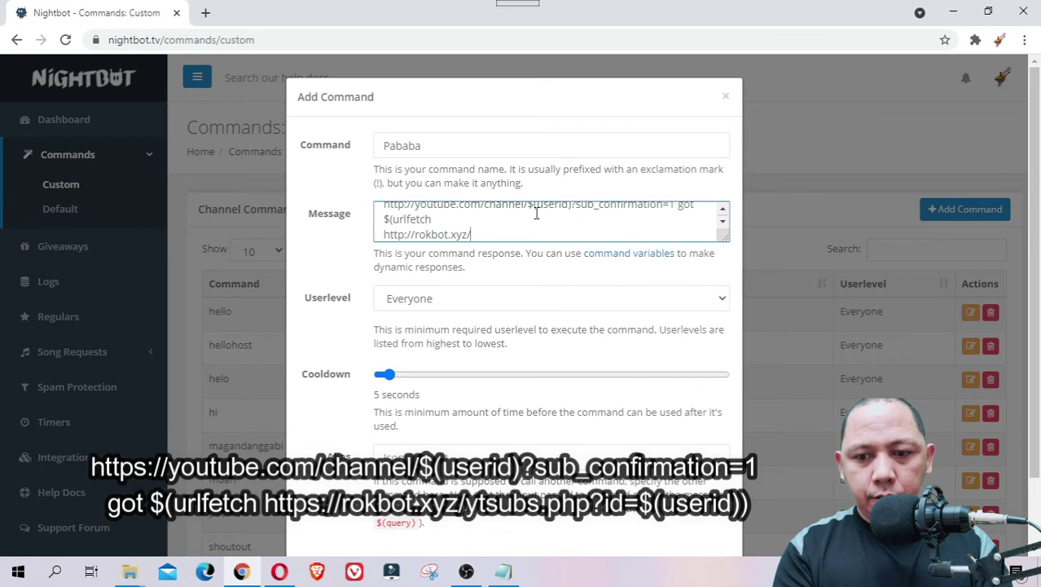
Extend the rokbot.xyz address in the response message with ytsubs.php?id=
text(yt)
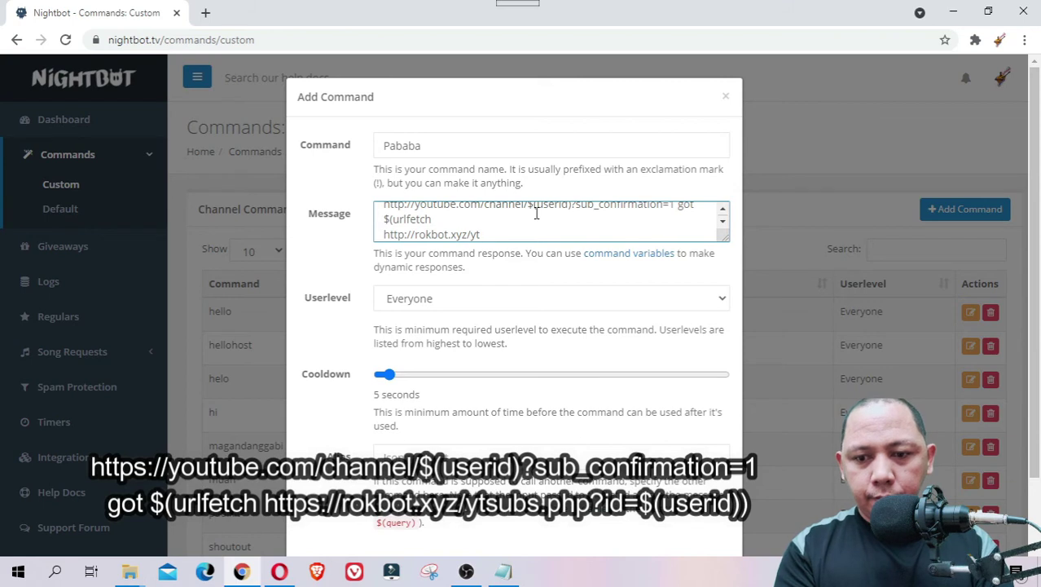
text(subs)
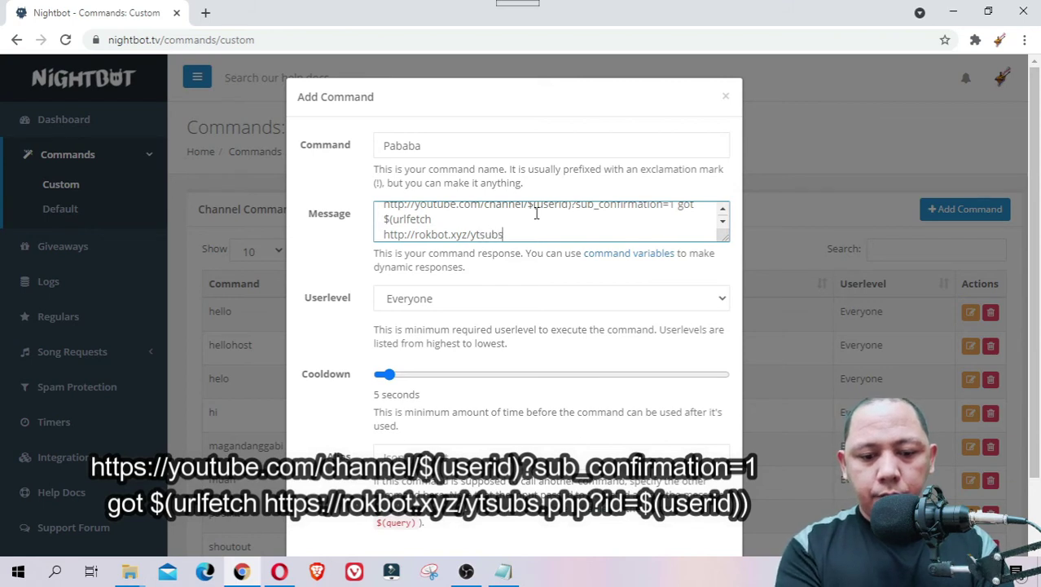
text(.)
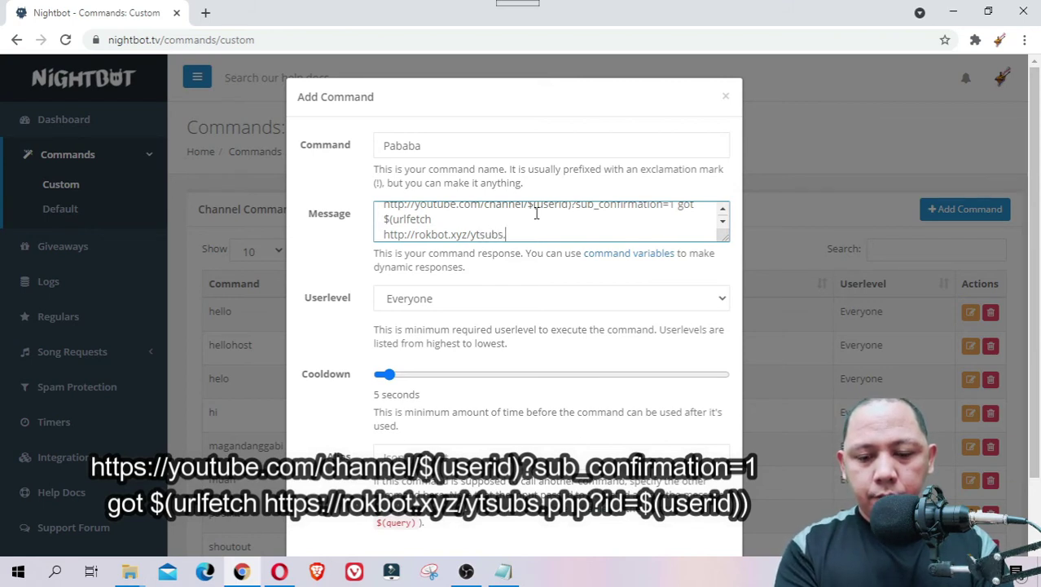
text(php)
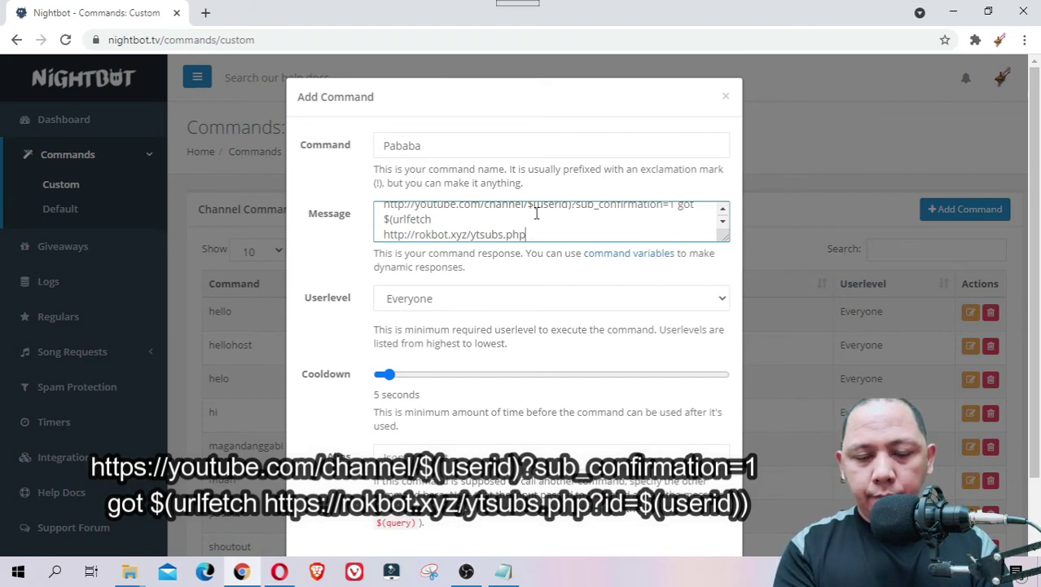
text(?)
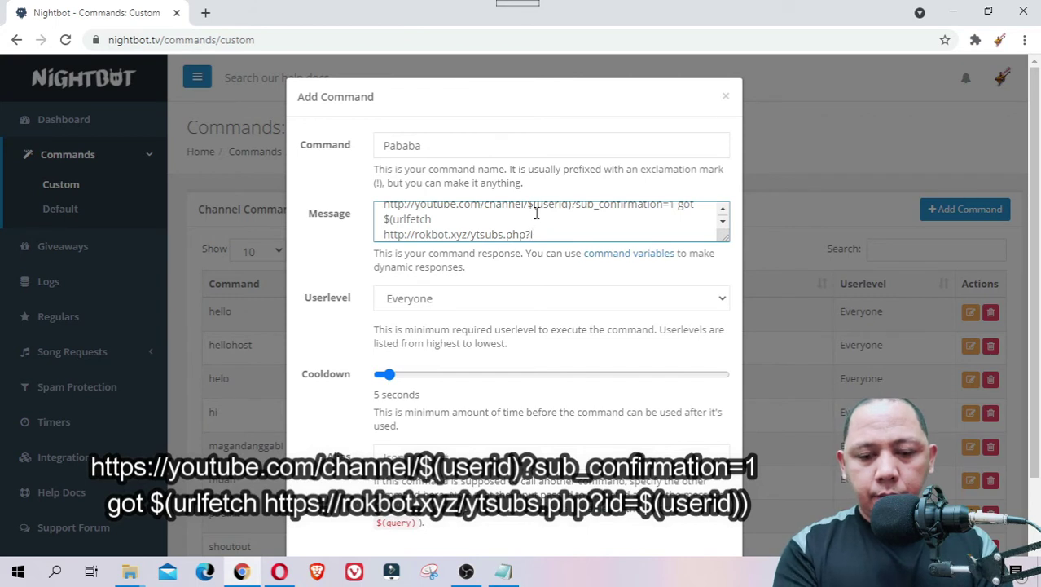
text(id)
text(=)
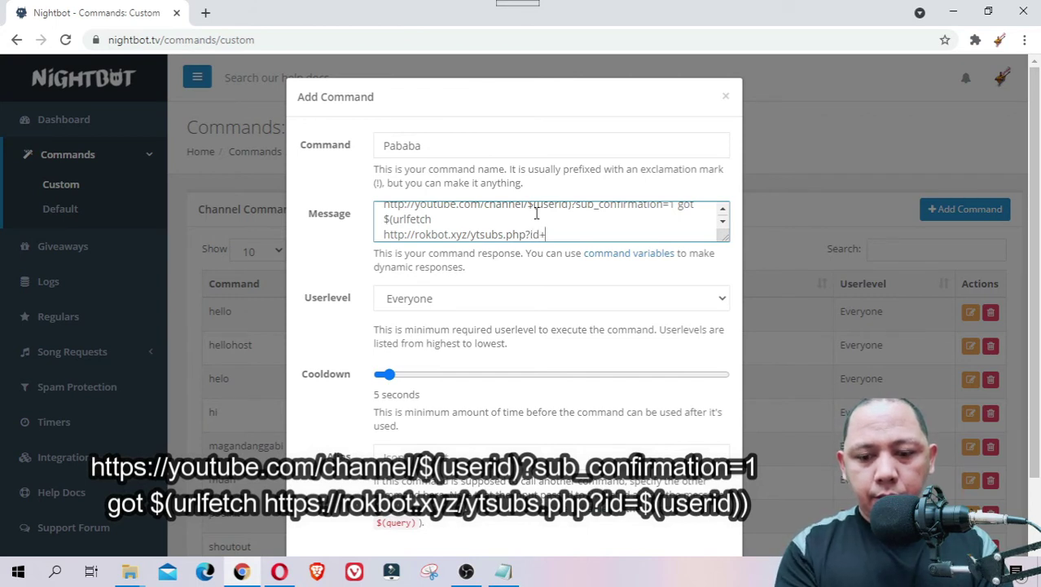
key(BackSpace)
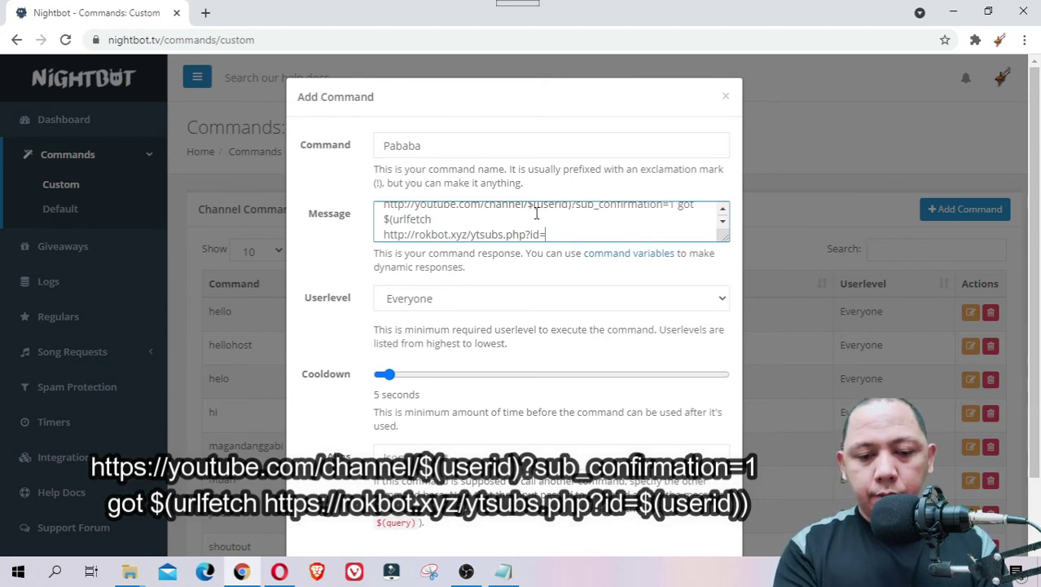
Add the variable $(userid) after id= and close the urlfetch variable with a final parenthesis
text($)
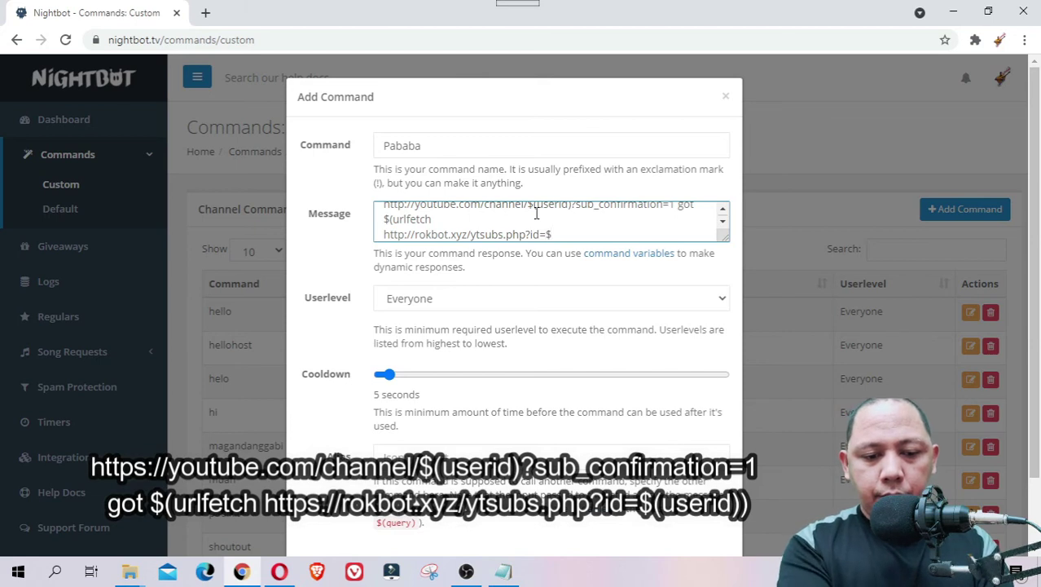
text(()
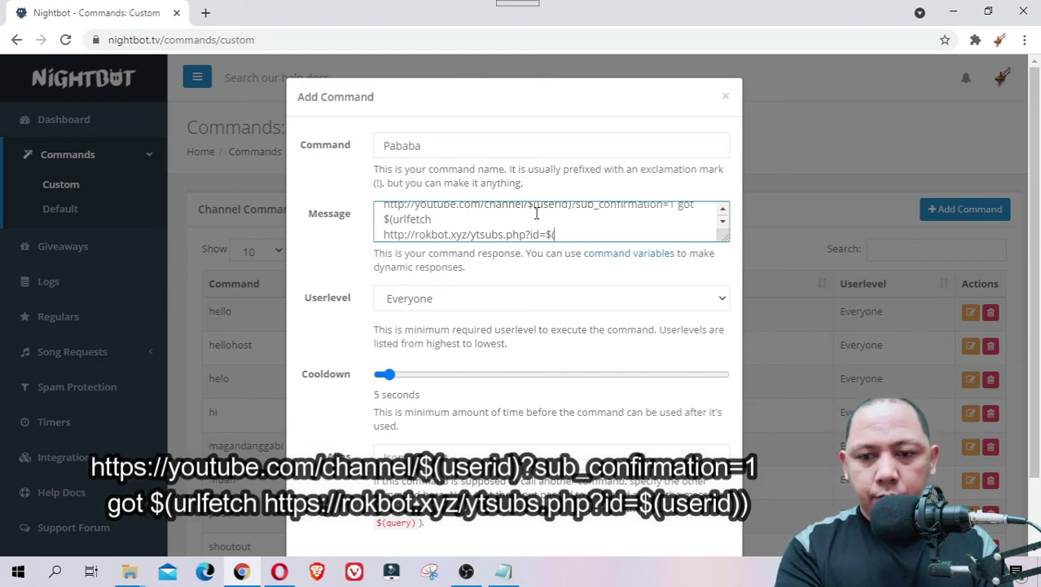
text(userid)
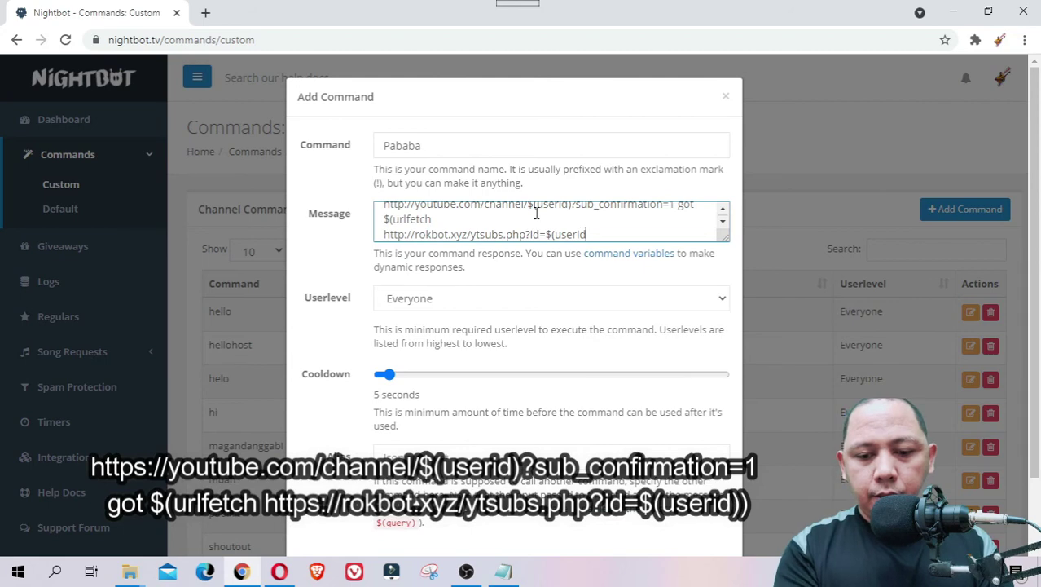
text()))
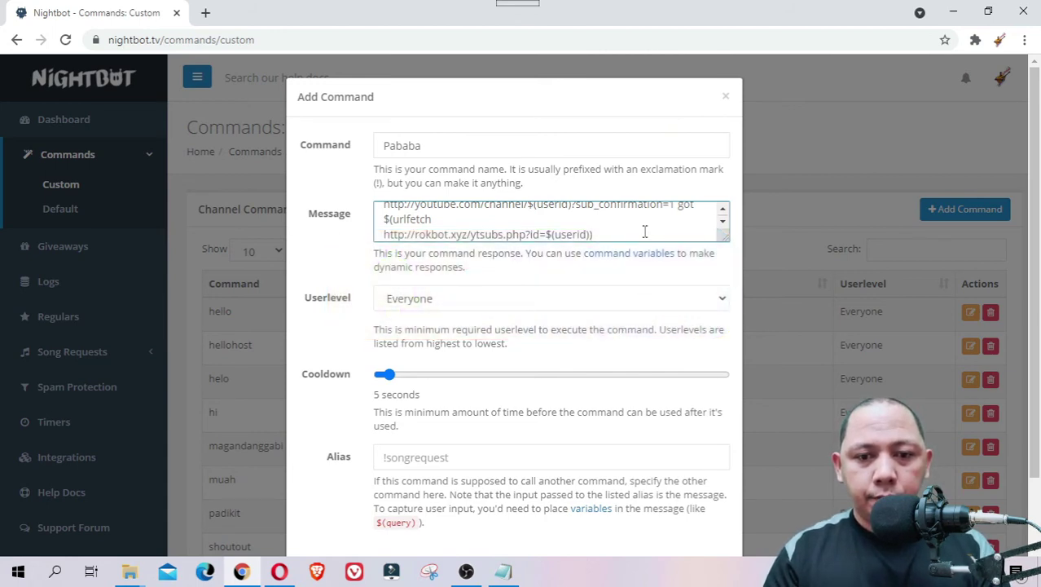
Choose Everyone as the minimum userlevel for the Pababa command
scroll(644, 232, down, 3)
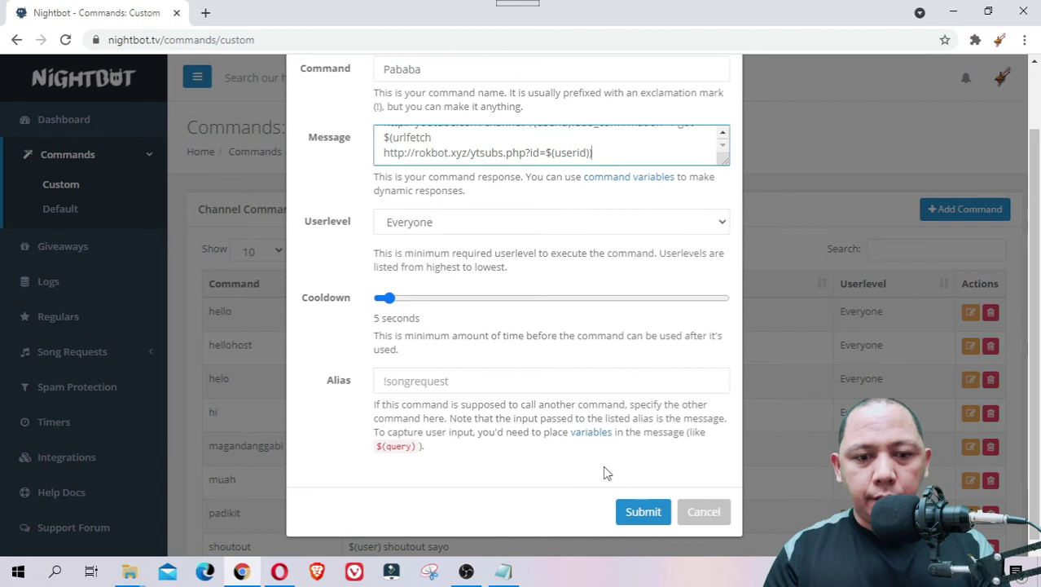
click(431, 225)
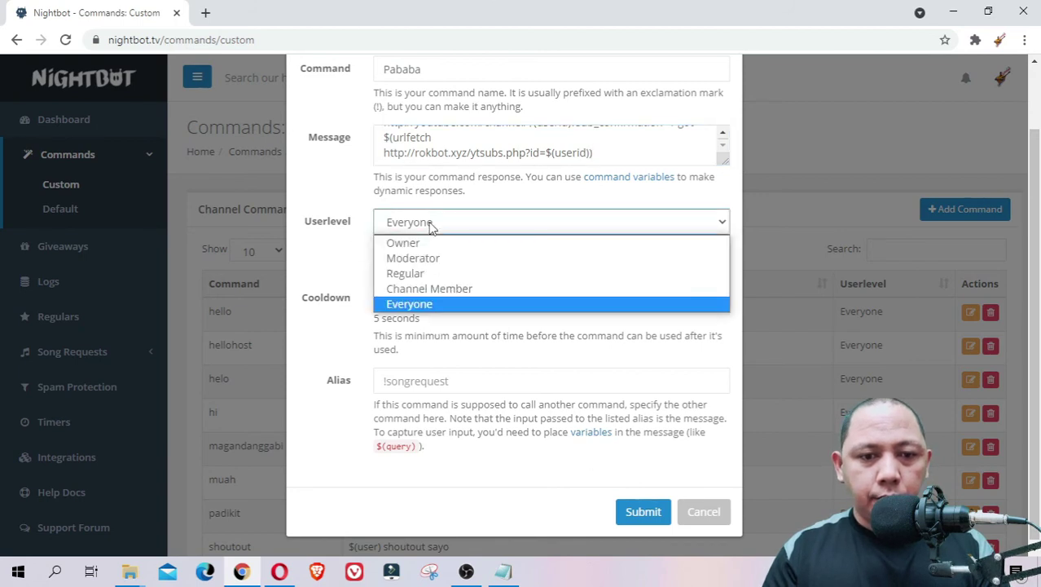
click(430, 224)
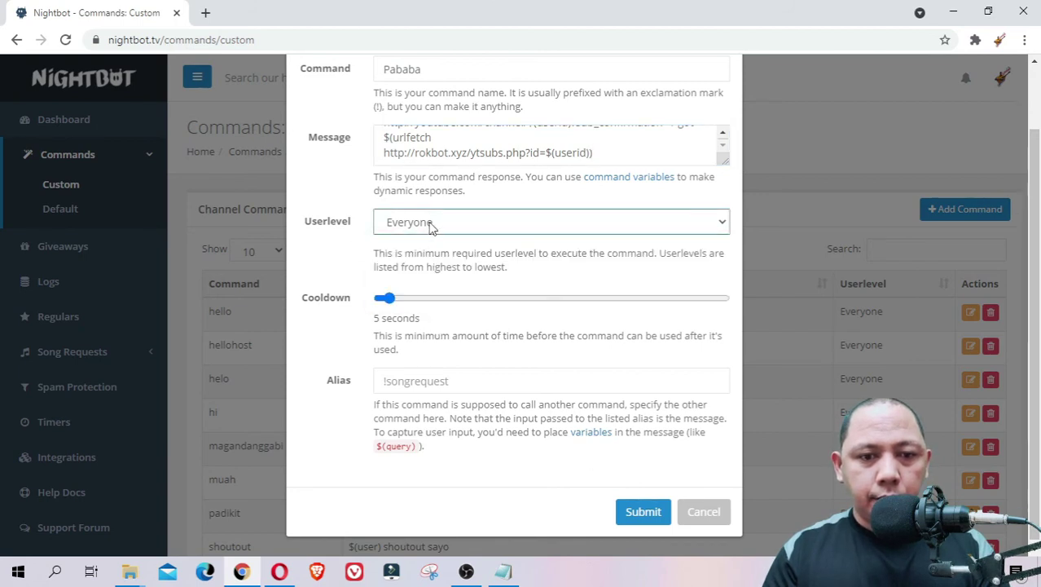
click(479, 223)
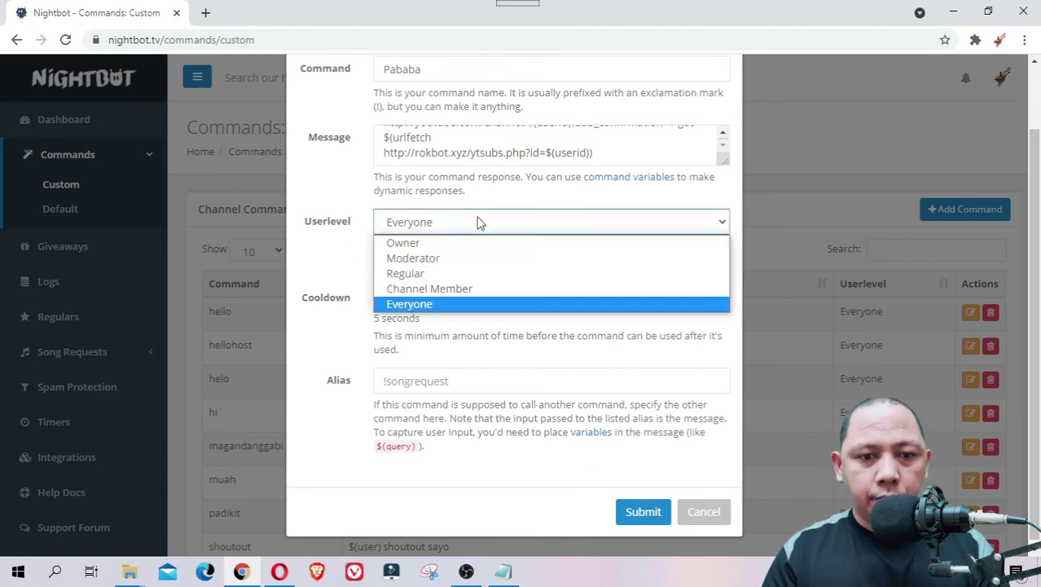
click(447, 304)
click(443, 299)
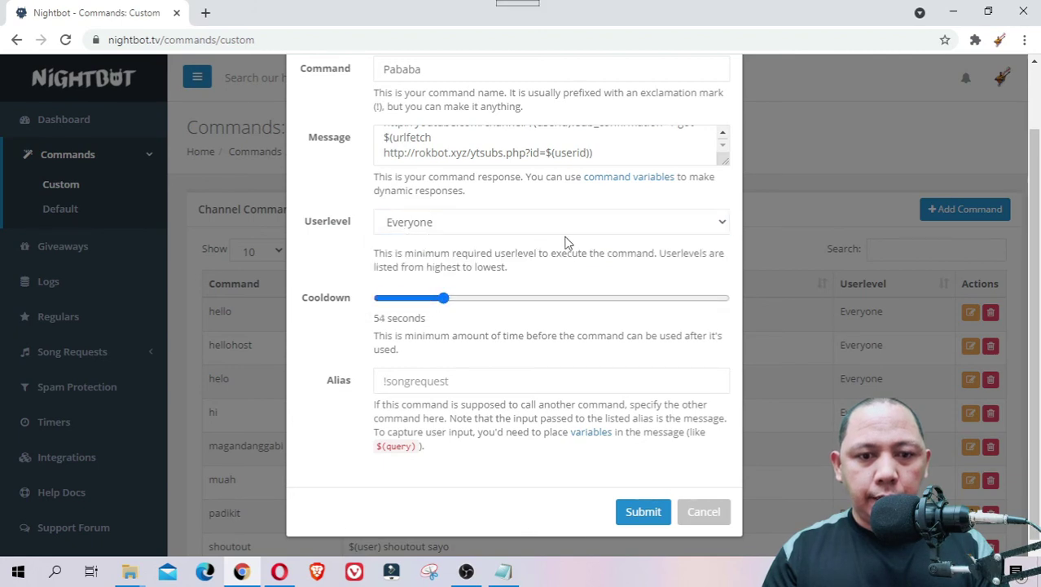
click(714, 225)
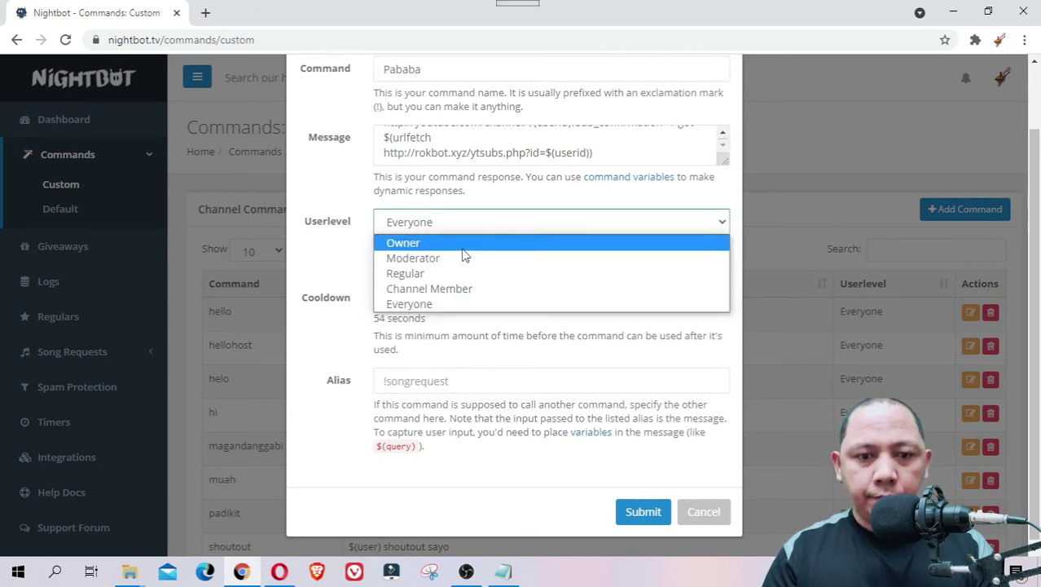
click(421, 305)
Set the command's cooldown to 5 seconds and submit the new command
click(423, 300)
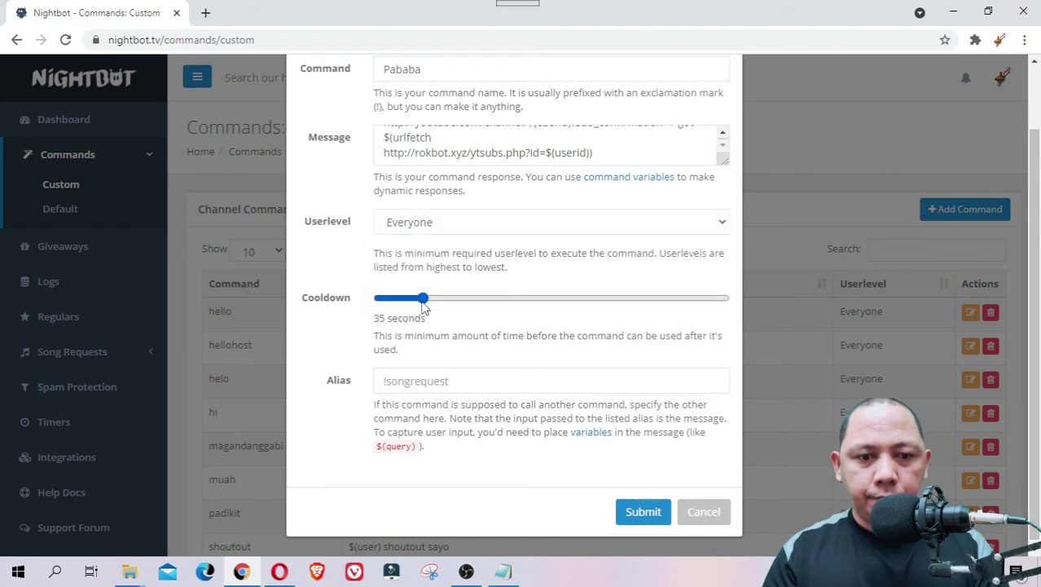
drag(424, 303, 389, 301)
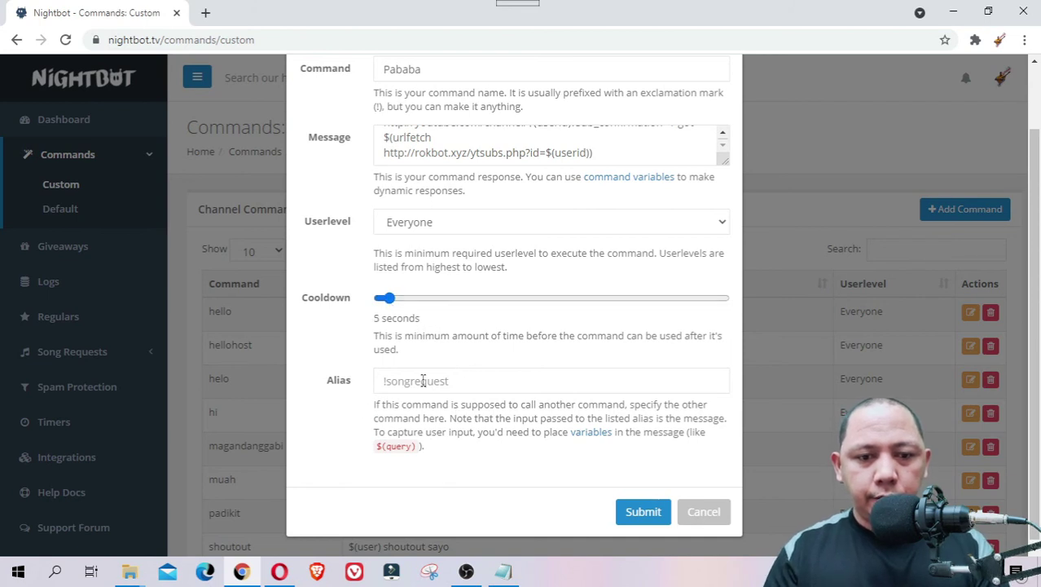
click(645, 517)
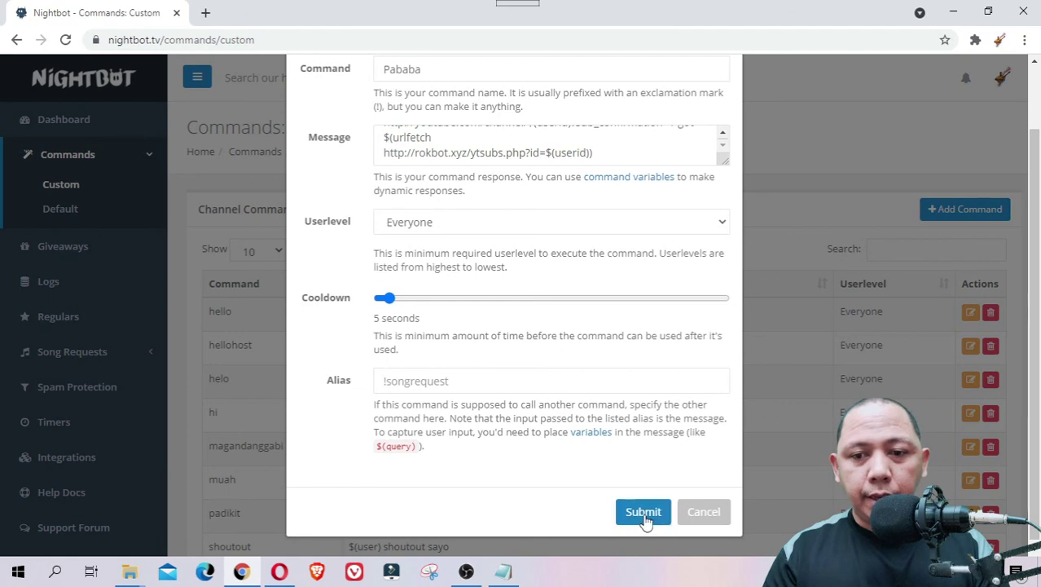